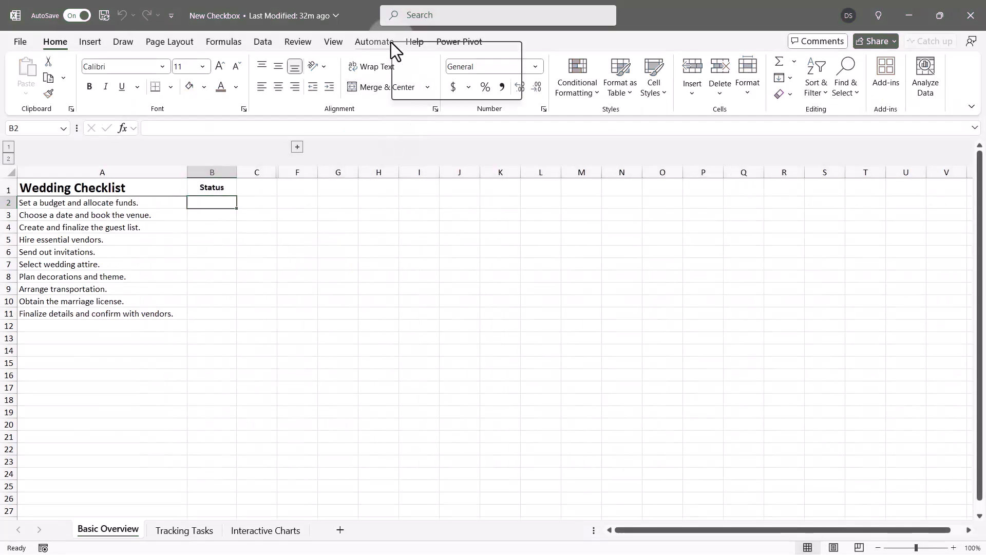
# Enable the Developer tab through Customize the Ribbon
pyautogui.rightClick(390, 42)
pyautogui.click(514, 75)
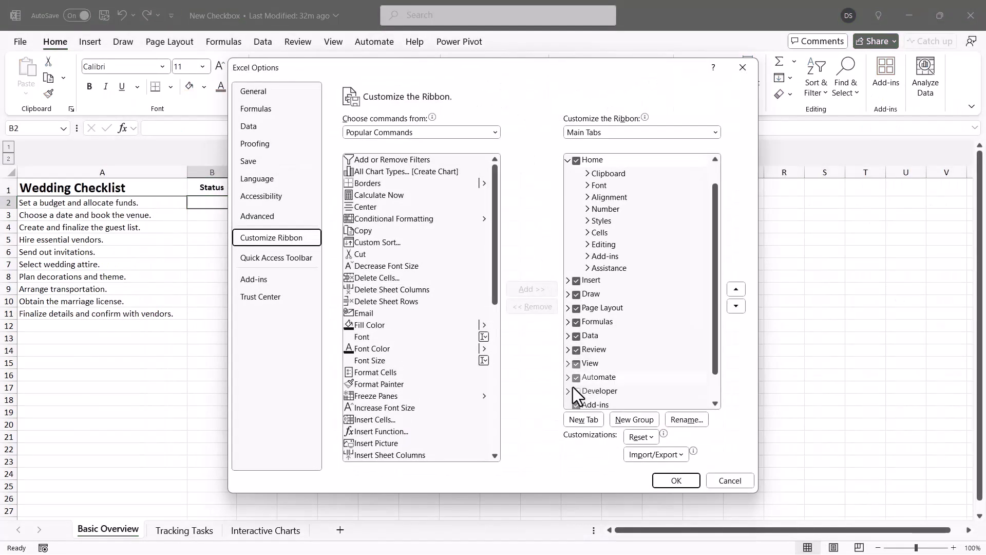
pyautogui.click(576, 392)
pyautogui.click(692, 482)
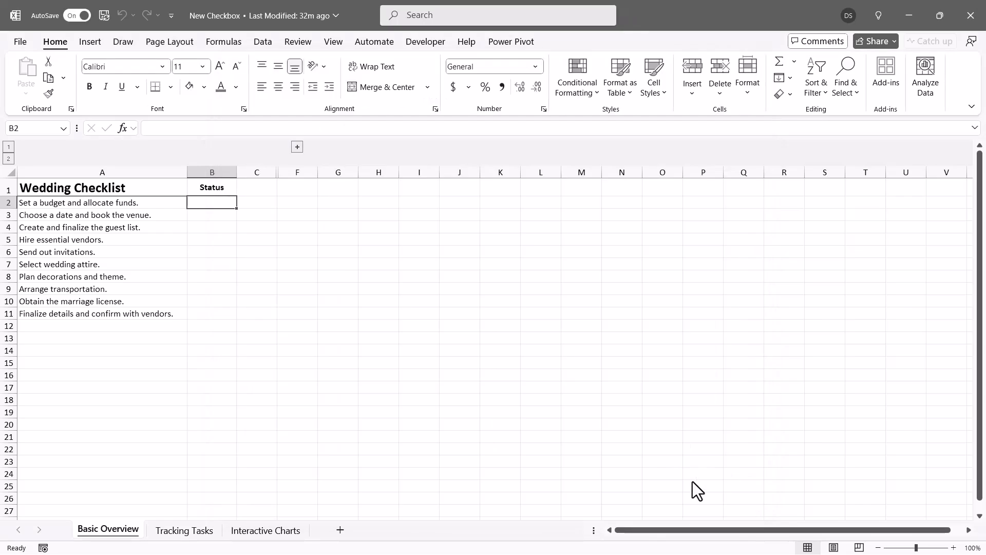
# Draw a legacy Check Box (Form Control) on the sheet from Developer > Insert
pyautogui.click(427, 42)
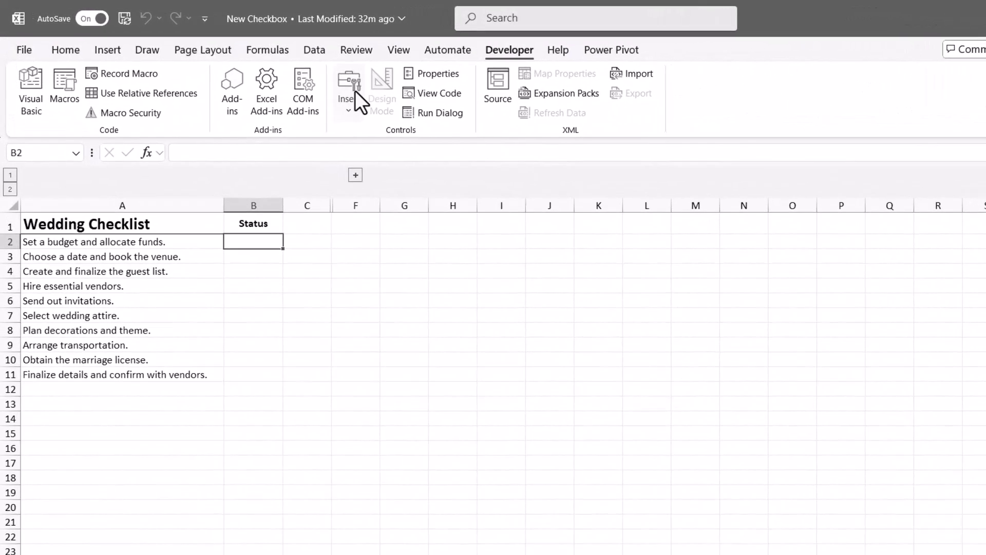
pyautogui.click(295, 77)
pyautogui.click(382, 156)
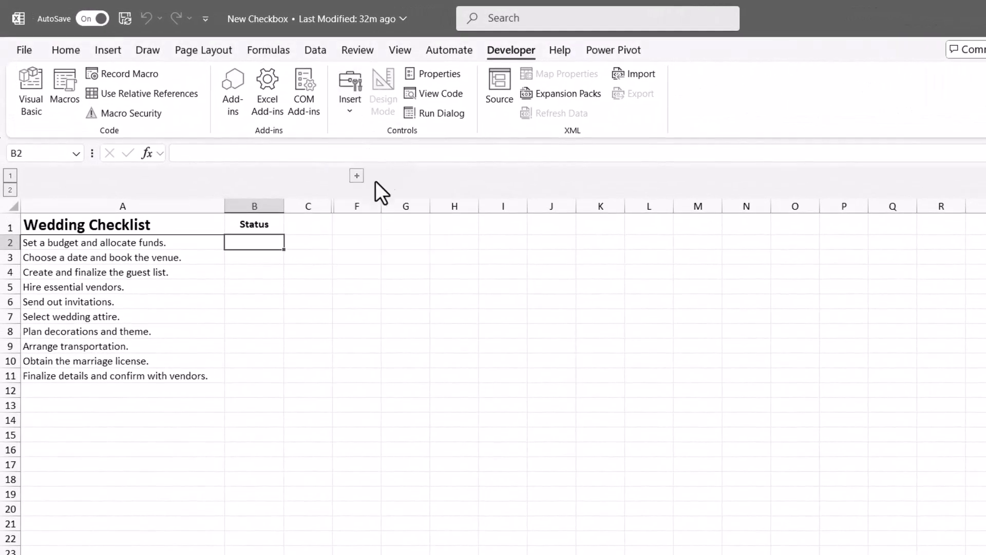
pyautogui.click(346, 262)
pyautogui.click(517, 300)
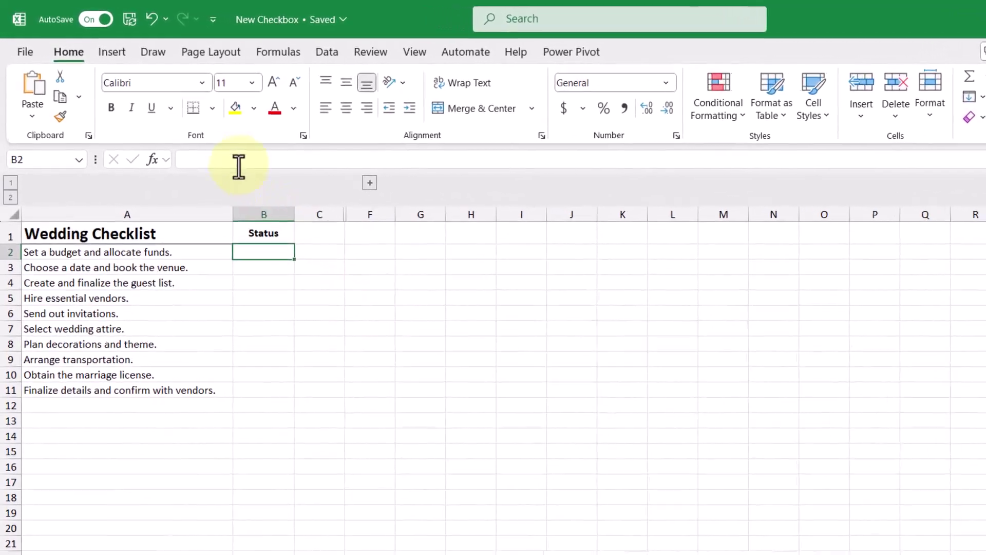
# Insert an unticked in-cell checkbox into B2 from the Insert tab
pyautogui.click(119, 60)
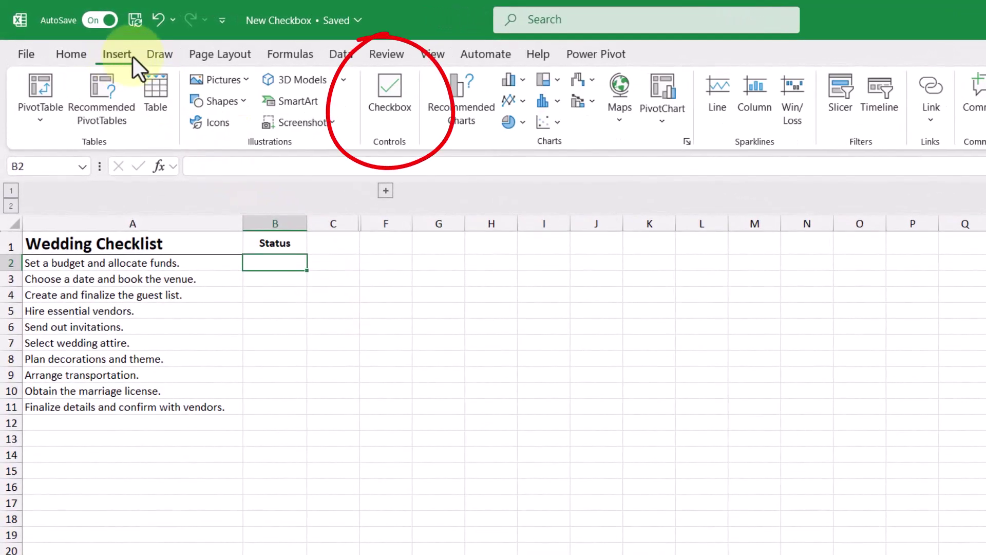
pyautogui.click(396, 99)
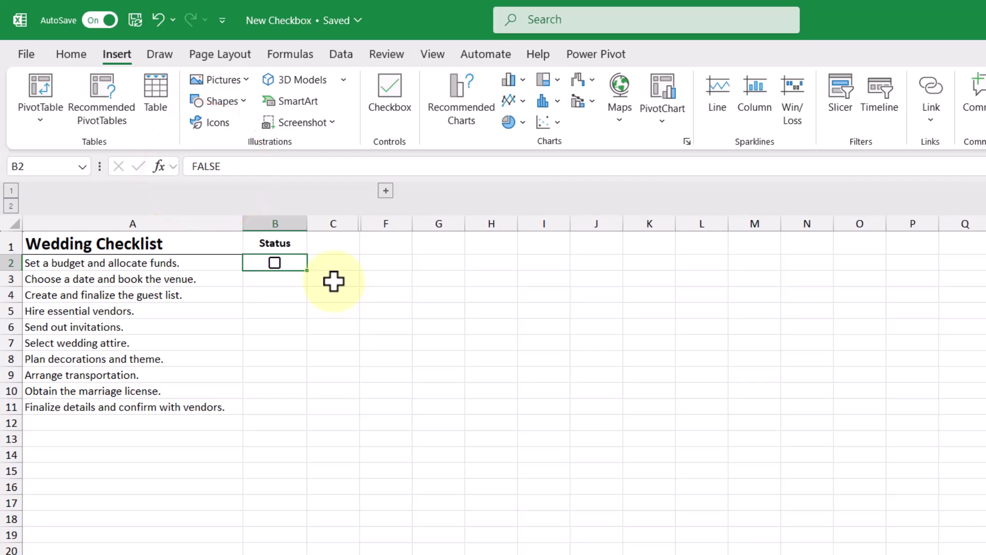
# Clear B2's formats, undo to restore the checkbox, then tick it so B2 reads TRUE
pyautogui.click(86, 54)
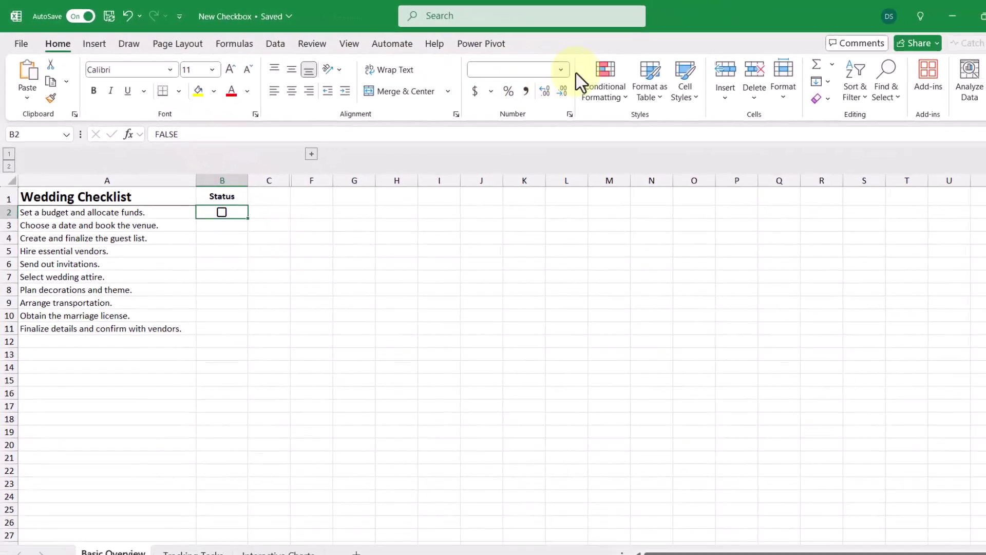
pyautogui.click(822, 99)
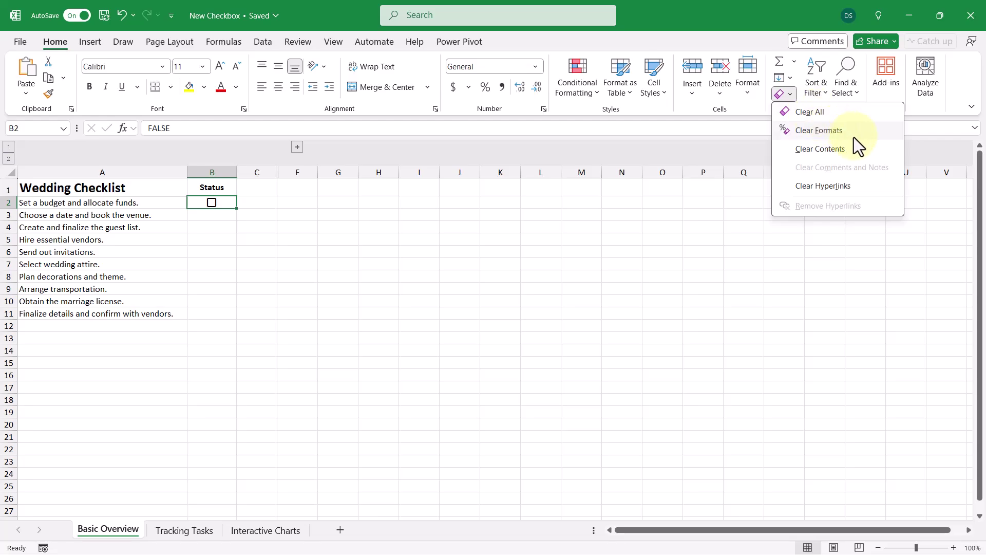
pyautogui.click(891, 136)
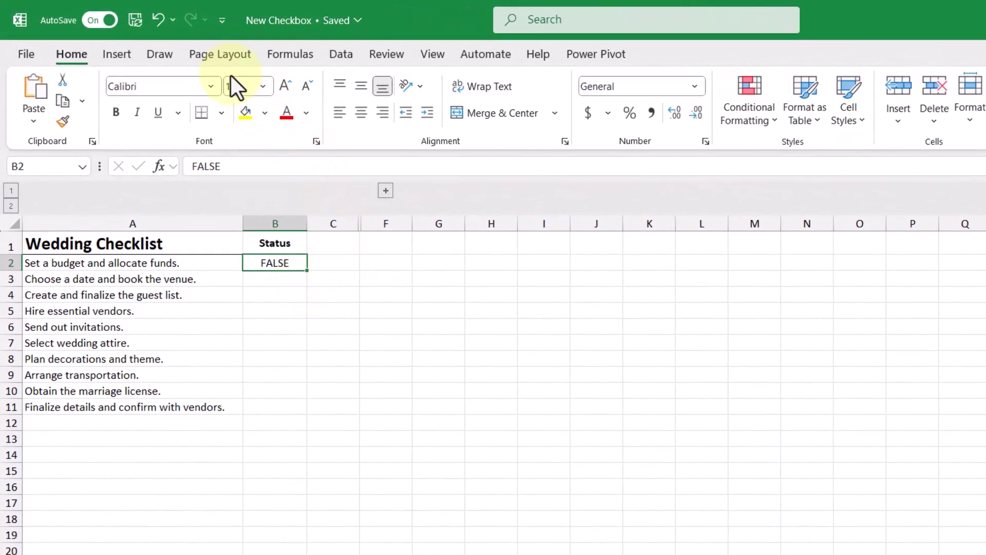
pyautogui.click(156, 21)
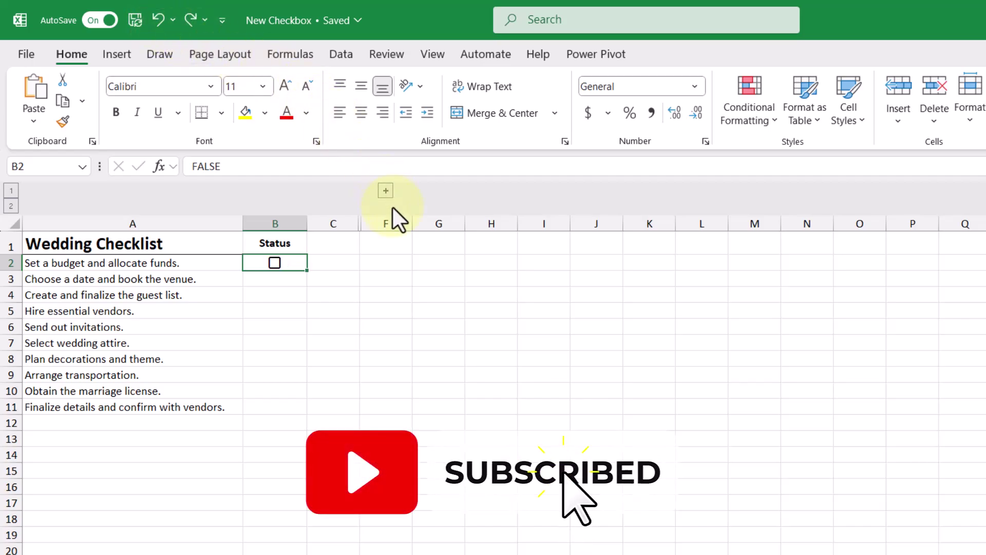
pyautogui.click(274, 263)
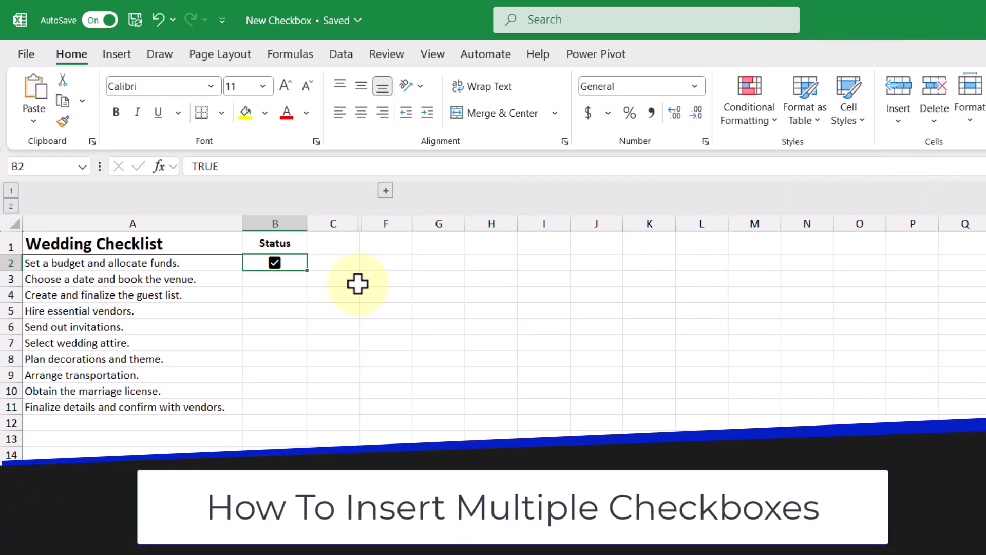
# Add checkboxes to B3:B11, tick and untick them all with Space, then delete them
pyautogui.moveTo(288, 280); pyautogui.dragTo(276, 406)
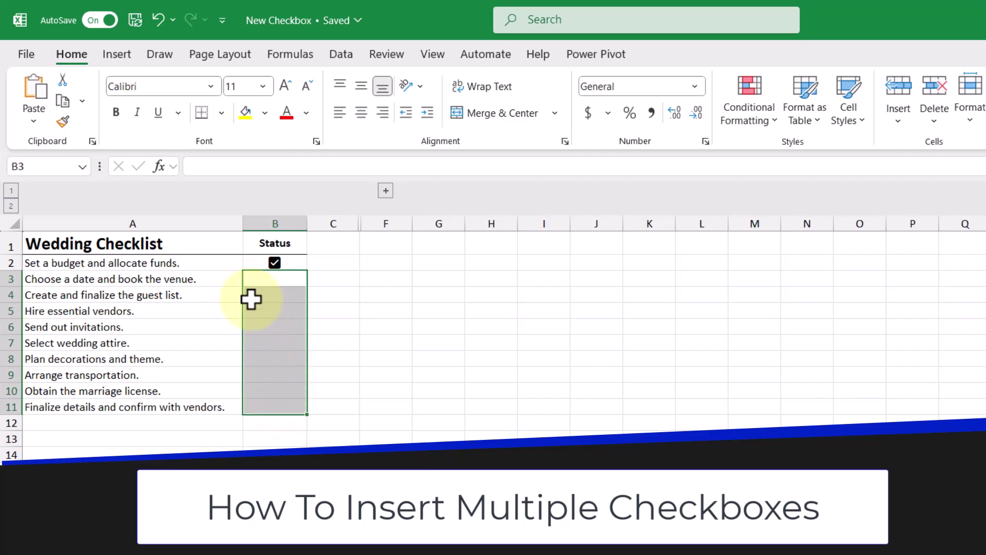
pyautogui.click(124, 56)
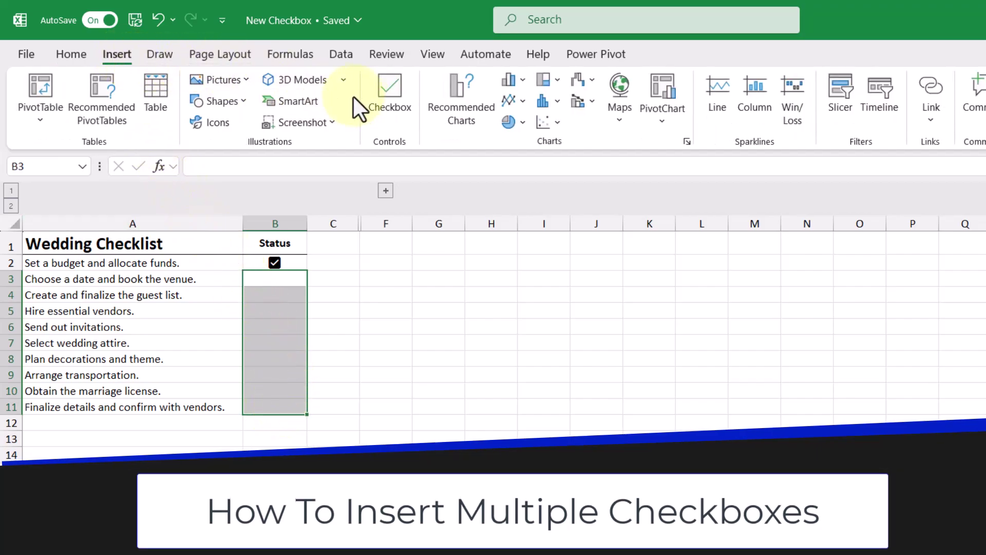
pyautogui.click(393, 99)
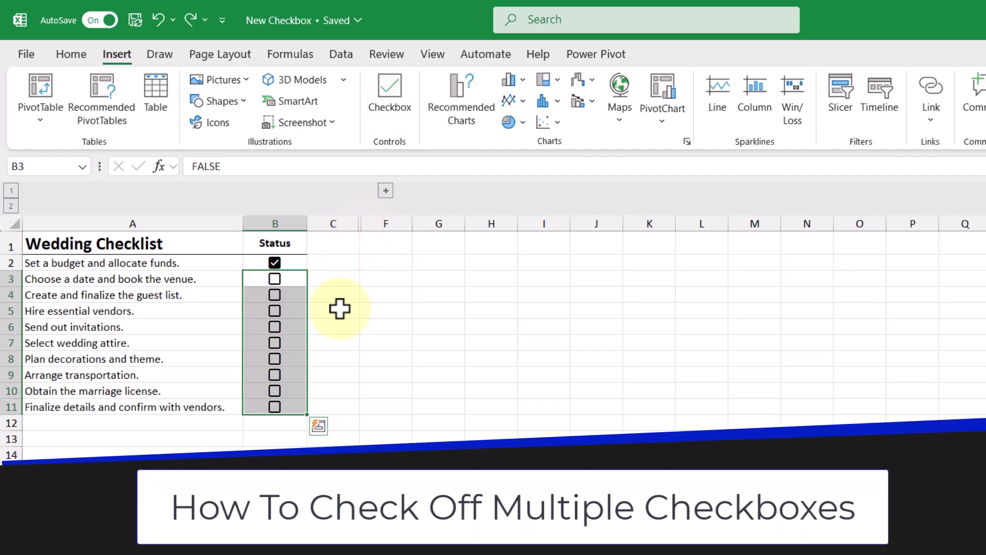
pyautogui.press('space')
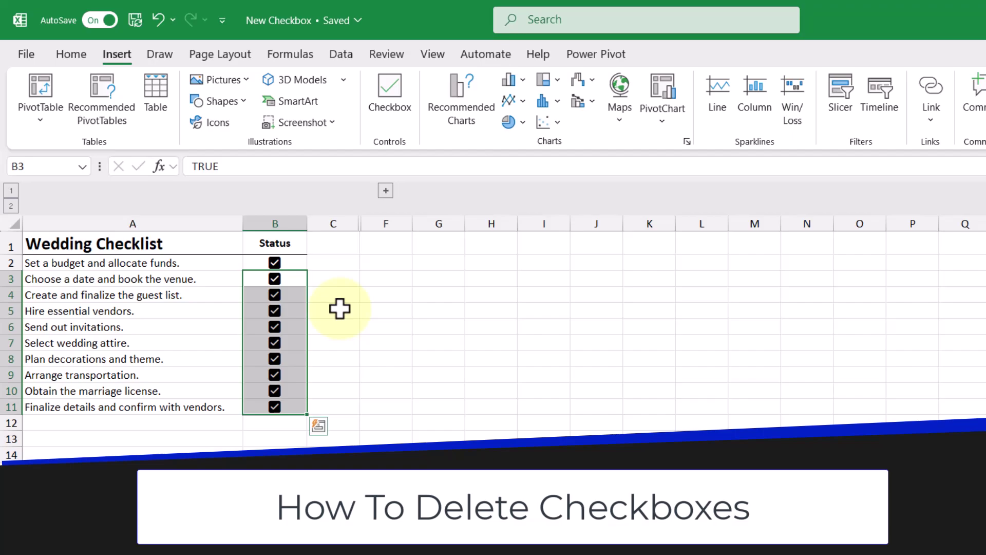
pyautogui.press('space')
pyautogui.press('Delete')
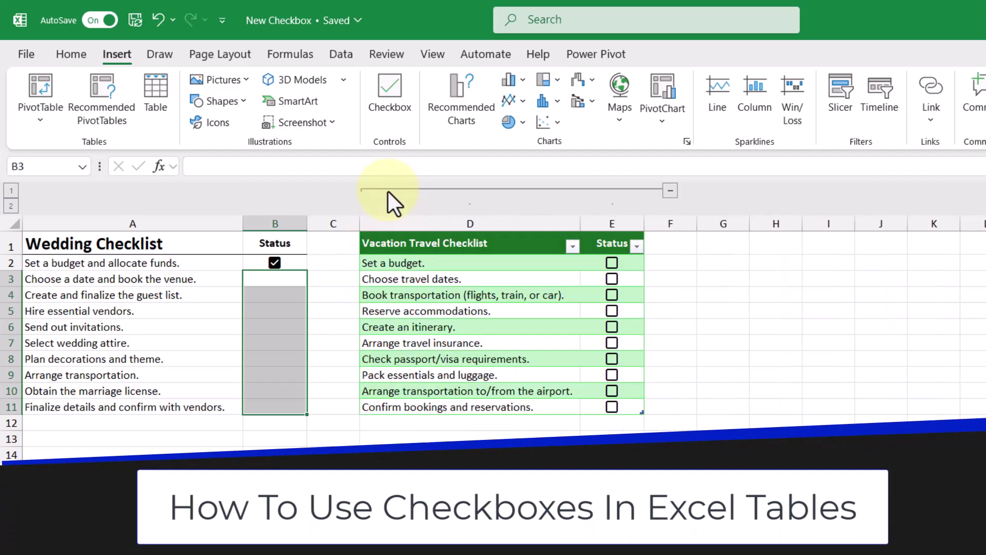
# Expand the hidden Vacation Travel Checklist columns and enter 'New Data' in D12 to extend the table
pyautogui.click(387, 190)
pyautogui.click(443, 423)
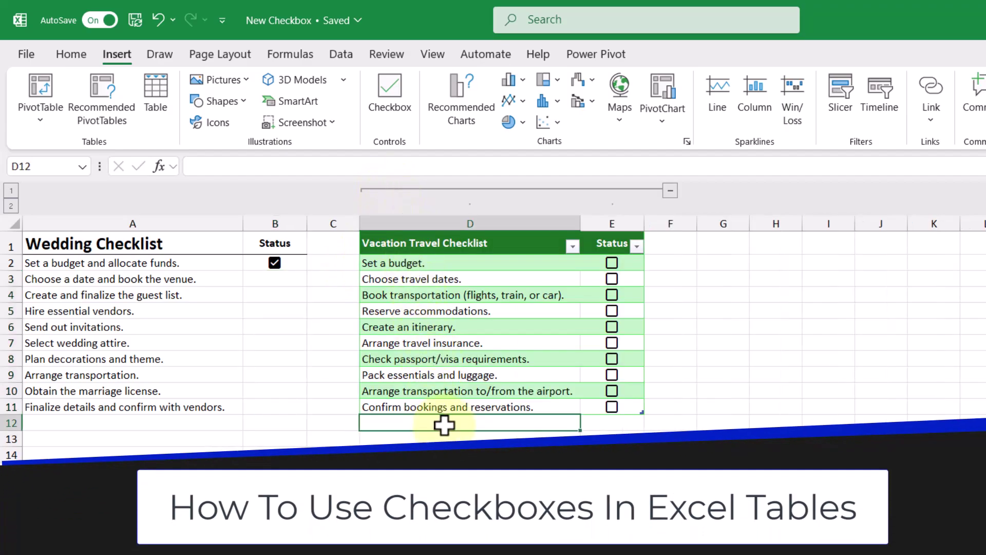
pyautogui.write('New Data')
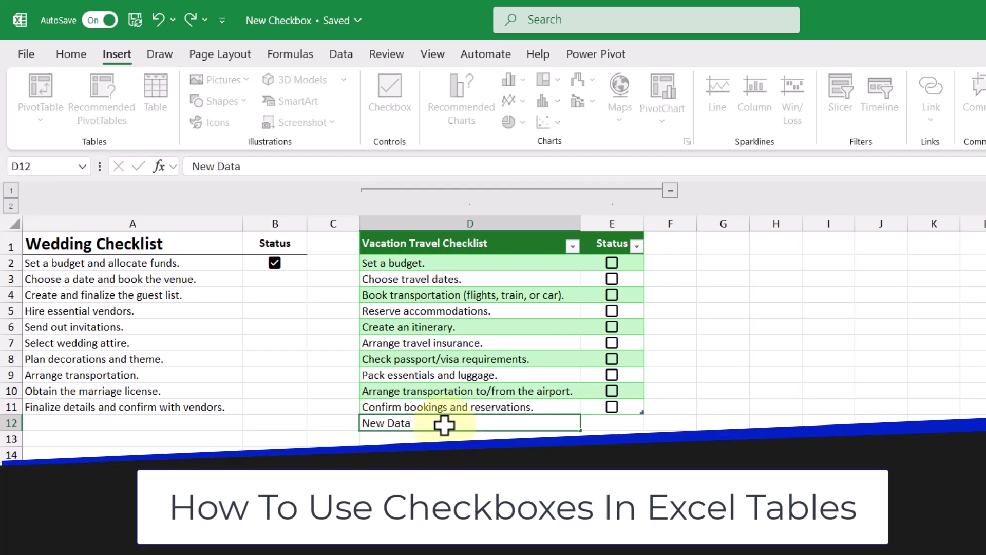
pyautogui.press('Return')
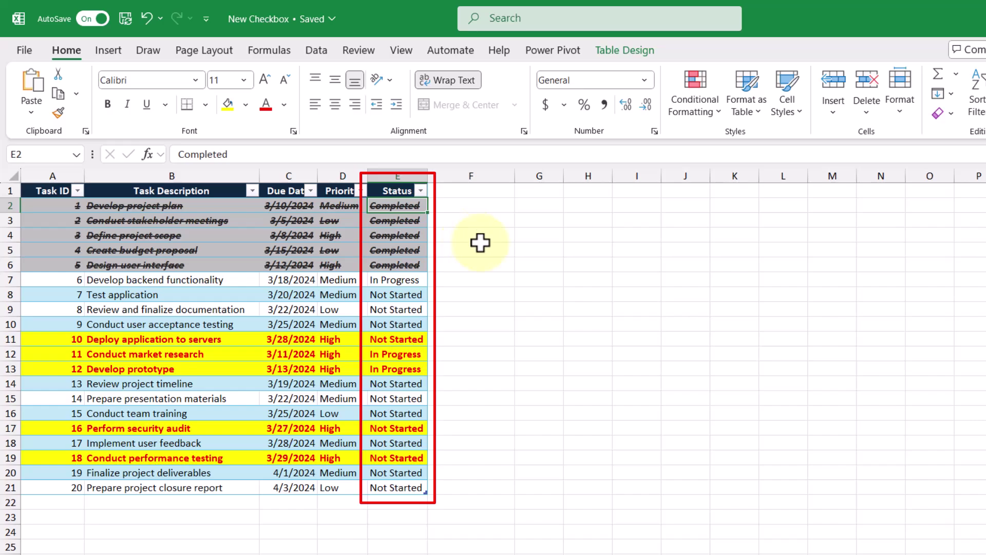
# Clear all Status text in E2:E21 and insert in-cell checkboxes in its place
pyautogui.click(387, 184)
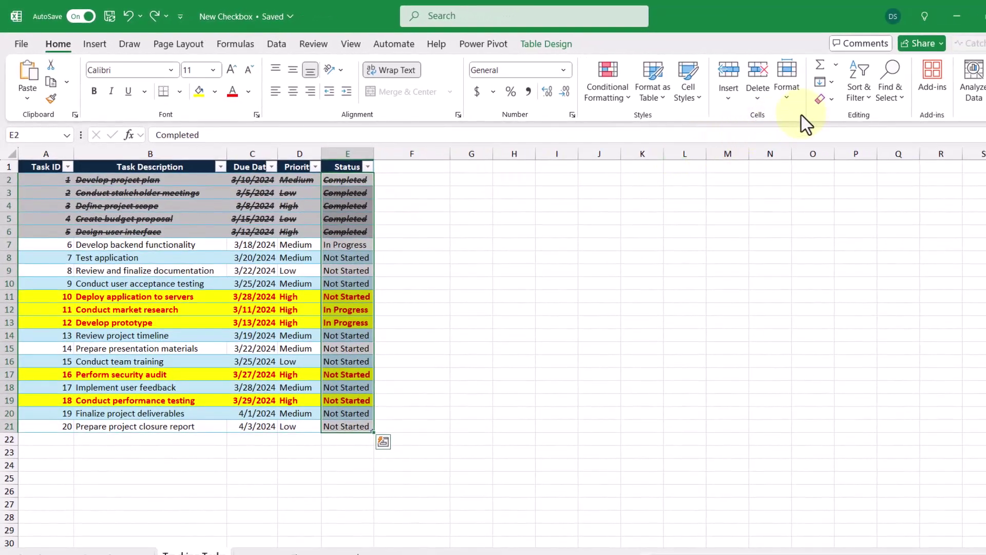
pyautogui.click(829, 100)
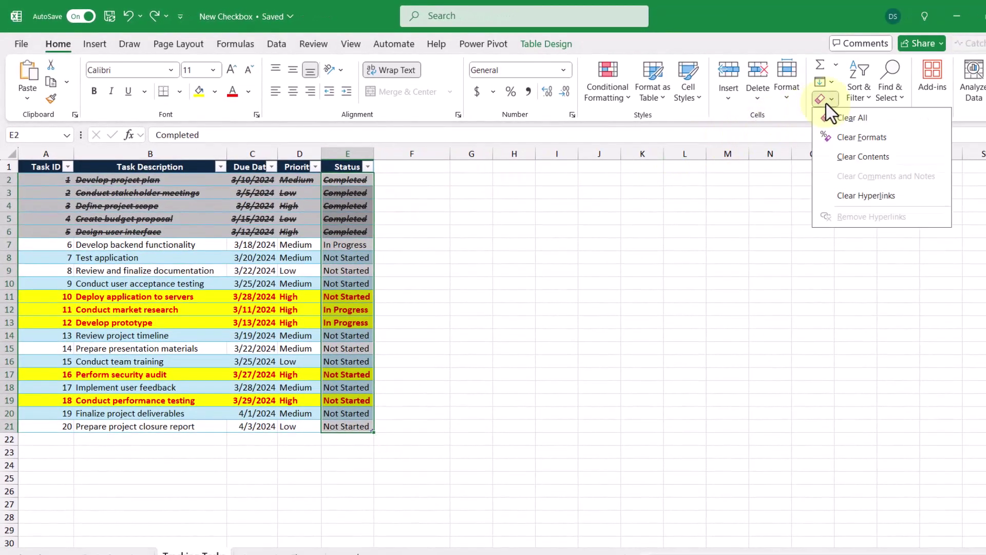
pyautogui.click(899, 123)
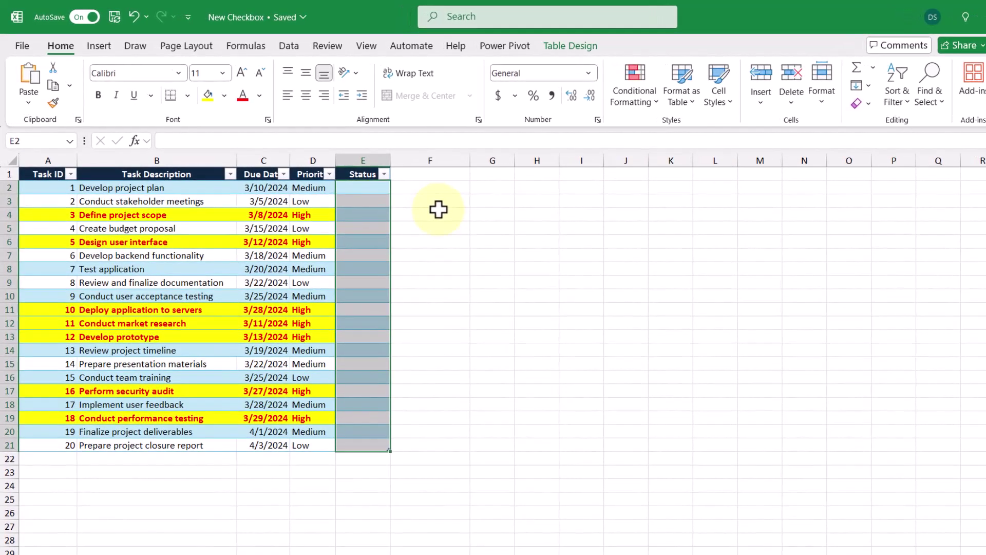
pyautogui.click(100, 46)
pyautogui.click(343, 82)
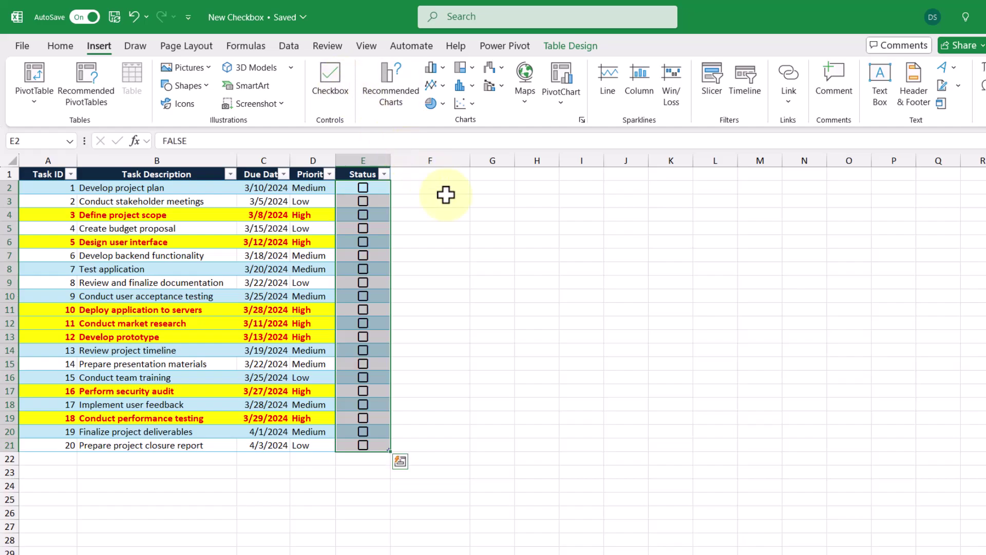
pyautogui.click(66, 45)
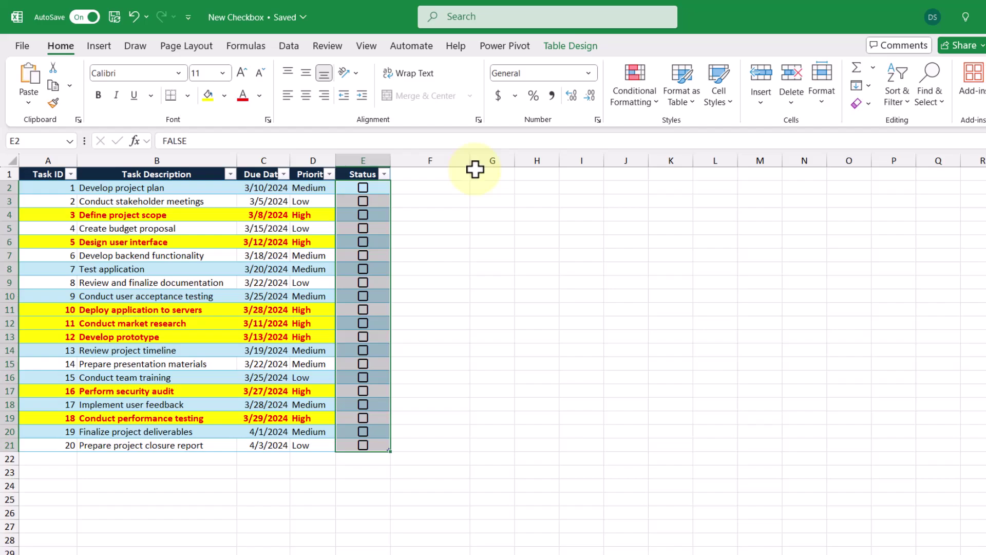
# Make the Status checkboxes size 14, green and centred, then tick task 1's box in E2
pyautogui.click(241, 73)
pyautogui.click(240, 73)
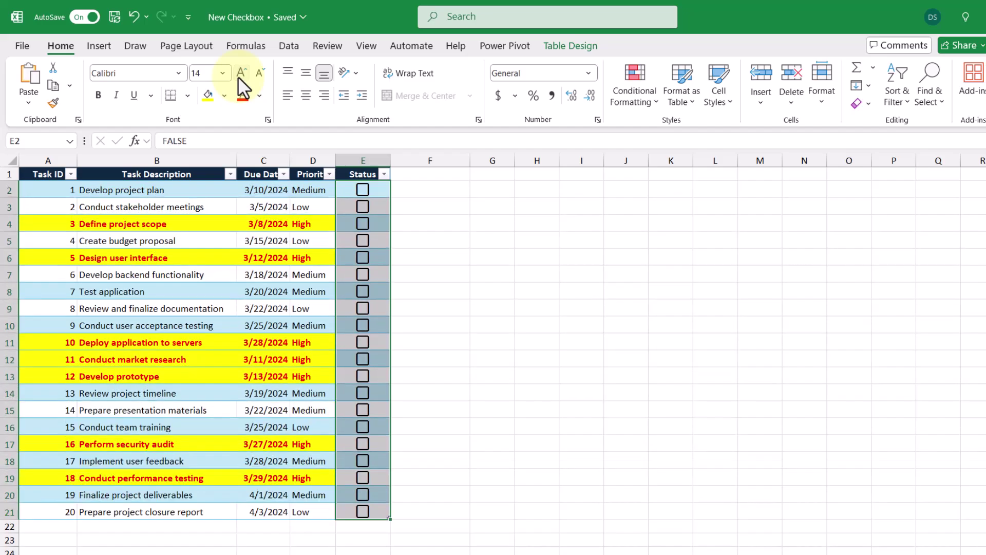
pyautogui.click(258, 95)
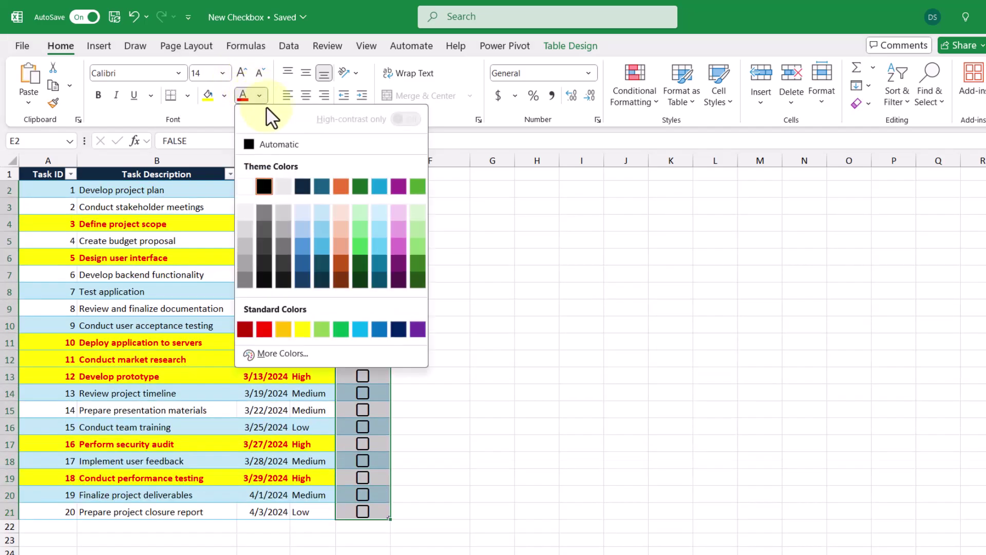
pyautogui.click(365, 189)
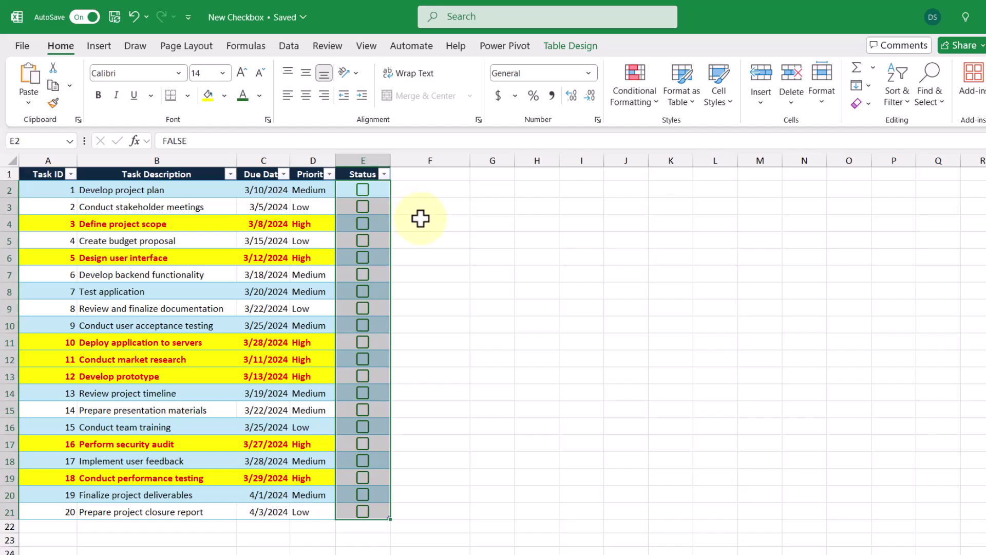
pyautogui.click(288, 95)
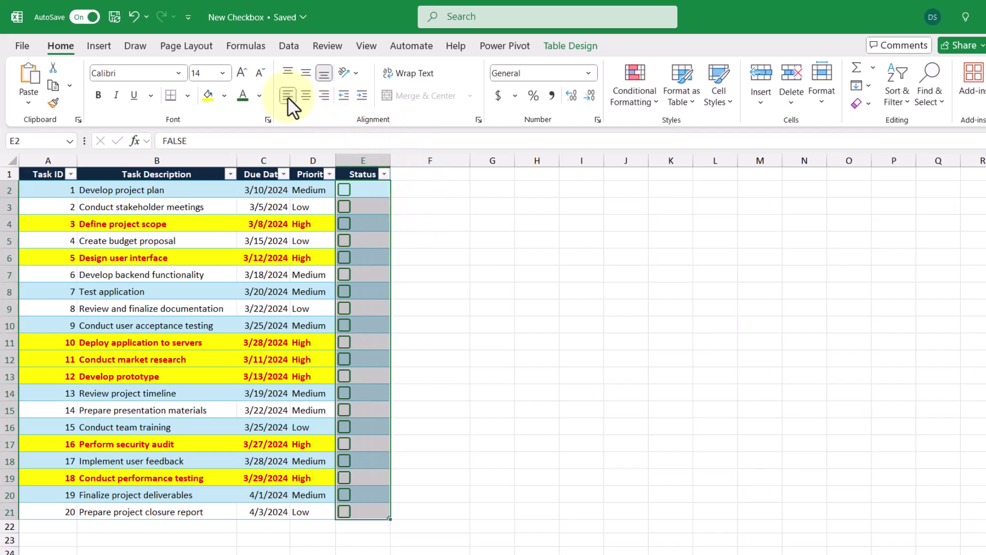
pyautogui.click(323, 96)
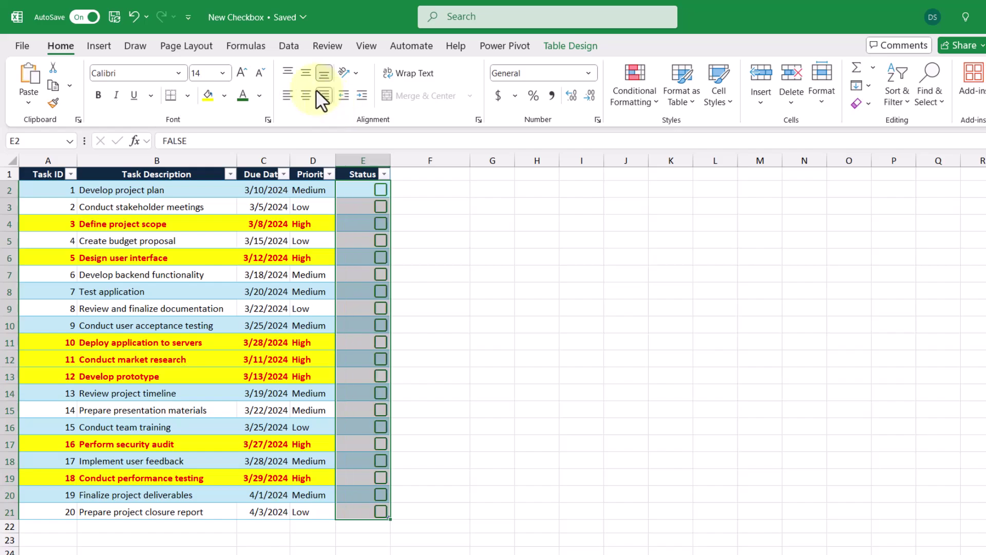
pyautogui.click(306, 96)
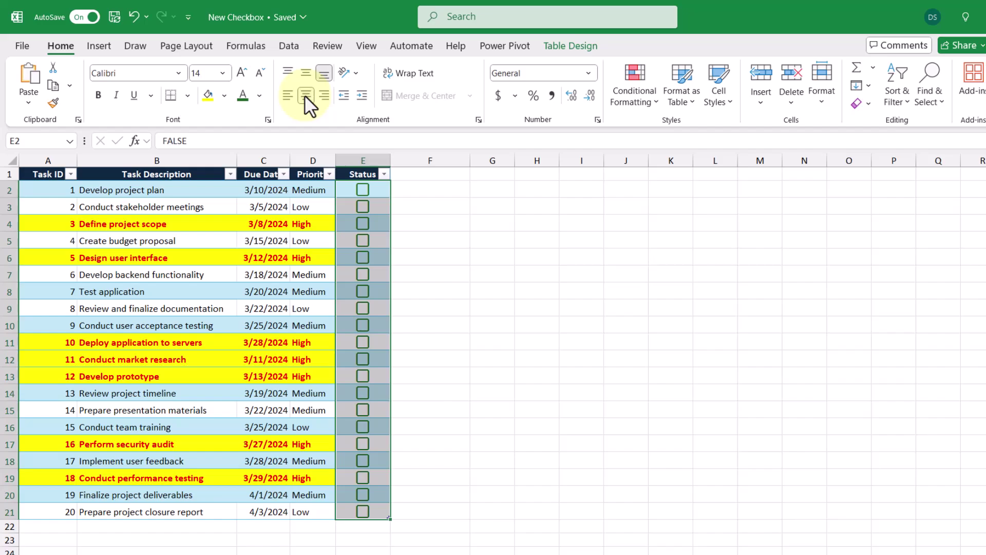
pyautogui.click(306, 96)
pyautogui.click(362, 191)
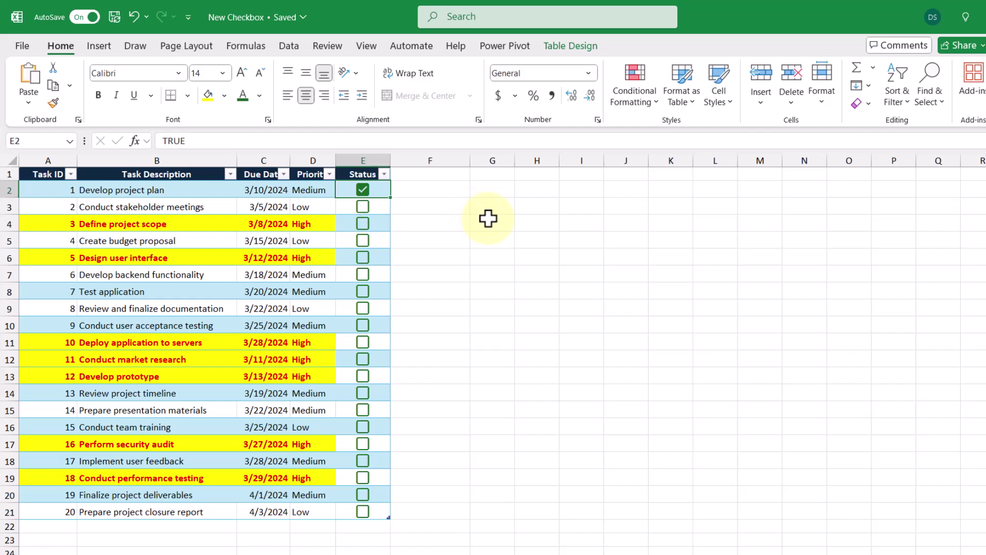
# Open the Conditional Formatting Rules Manager from Home > Conditional Formatting > Manage Rules
pyautogui.click(639, 95)
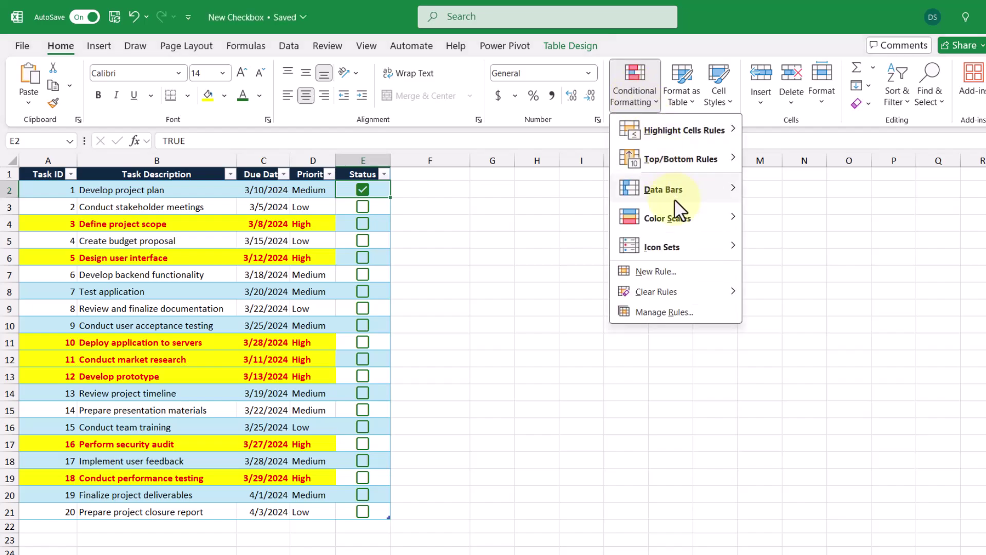
pyautogui.click(696, 310)
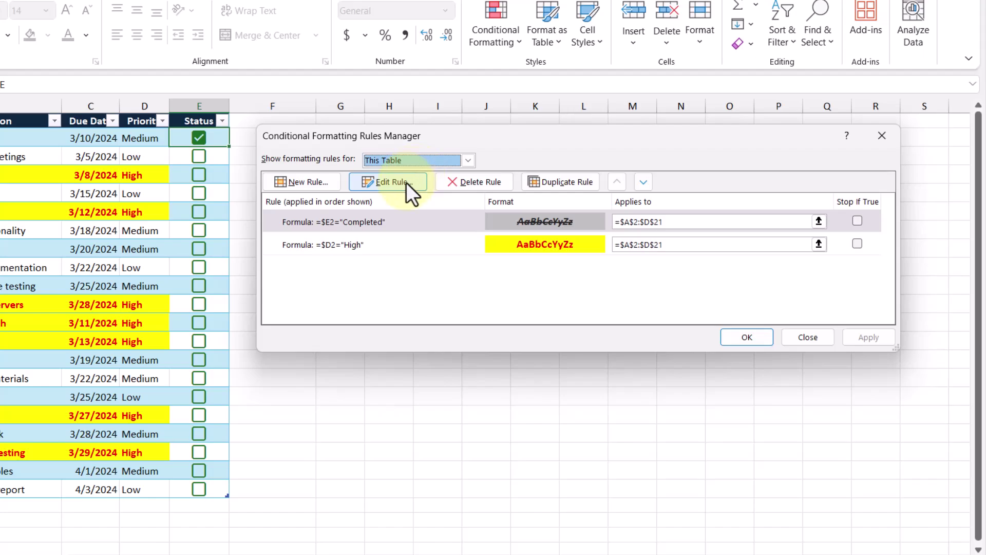
# Change the completed-task rule's formula from =$E2="Completed" to =$E2
pyautogui.click(406, 182)
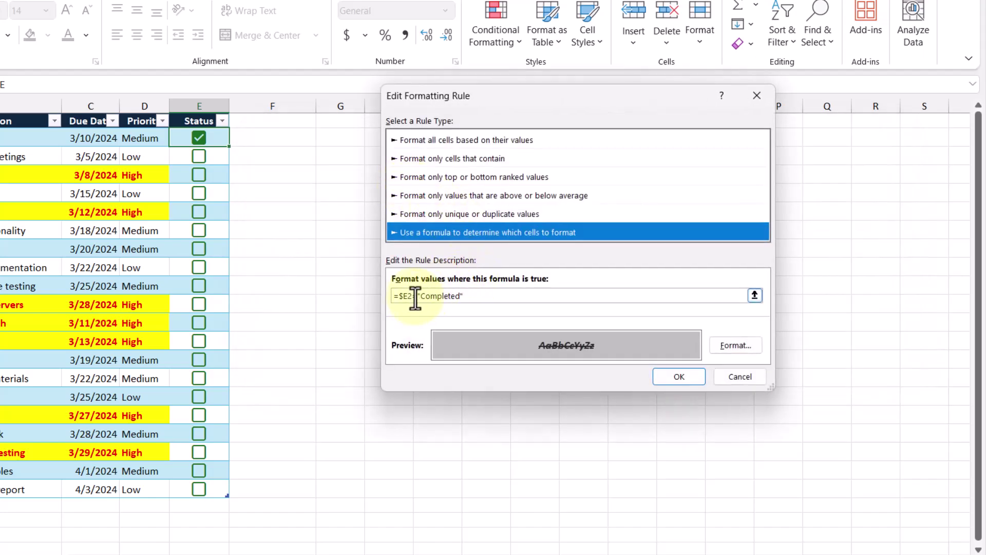
pyautogui.moveTo(418, 296); pyautogui.dragTo(467, 297)
pyautogui.press('BackSpace')
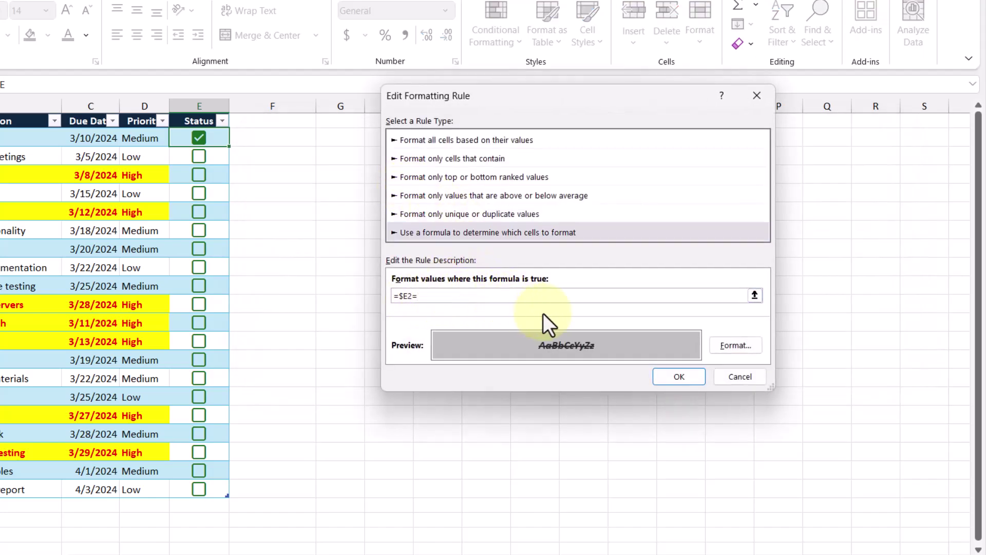
pyautogui.write('TRUE')
pyautogui.press('BackSpace')
pyautogui.press('BackSpace')
pyautogui.press('BackSpace')
pyautogui.press('BackSpace')
pyautogui.press('BackSpace')
pyautogui.click(680, 377)
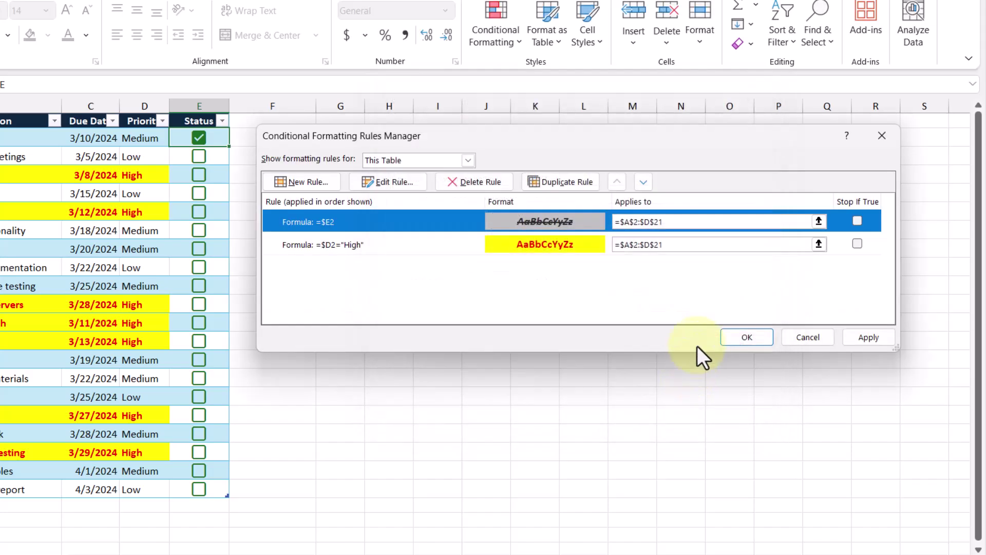
# Extend both rules' Applies to ranges to =$A$2:$E$21 and apply them
pyautogui.click(658, 222)
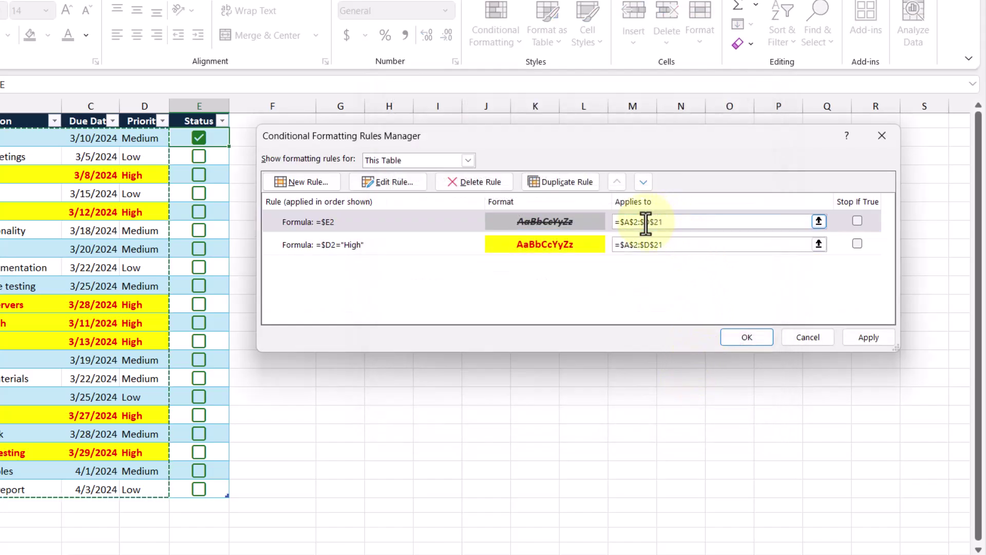
pyautogui.press('BackSpace')
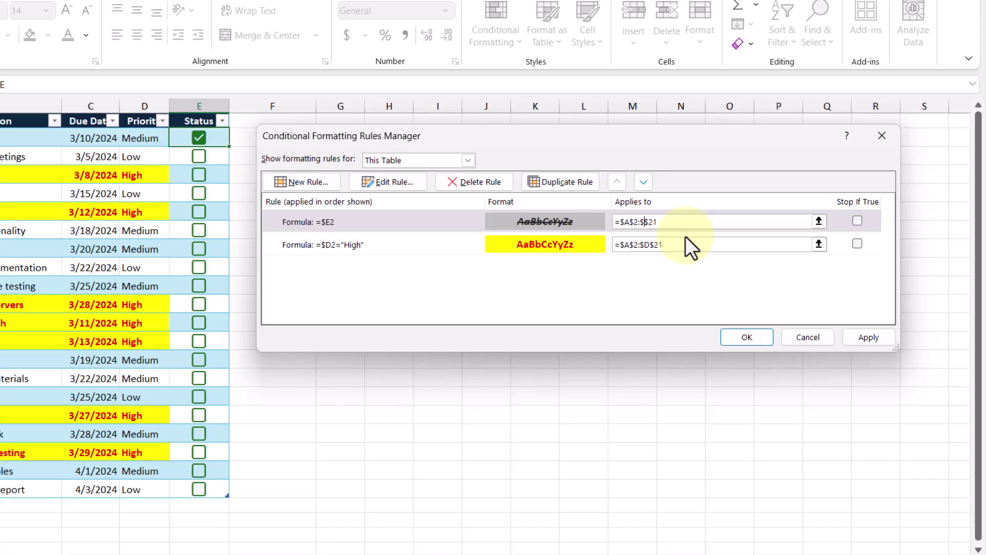
pyautogui.write('E')
pyautogui.click(646, 245)
pyautogui.press('BackSpace')
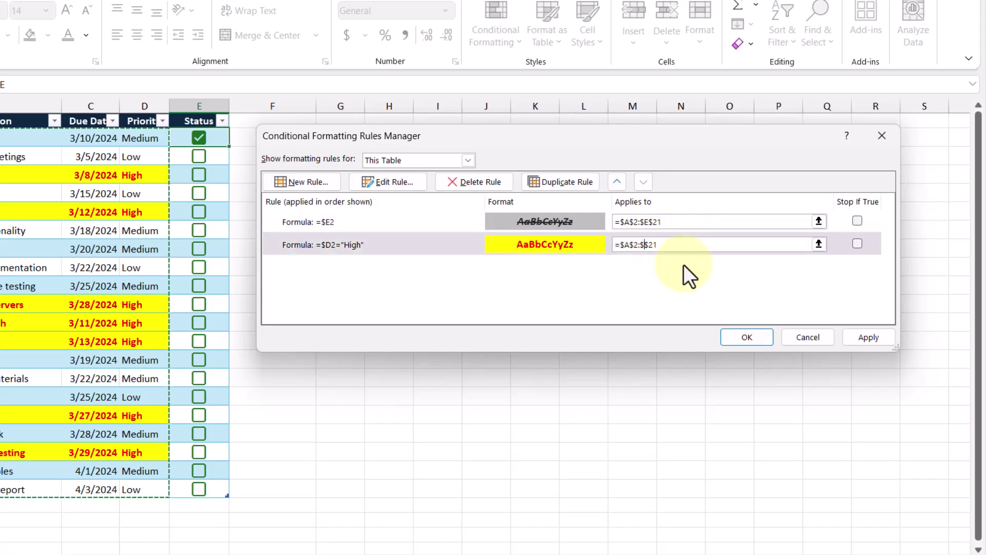
pyautogui.write('E')
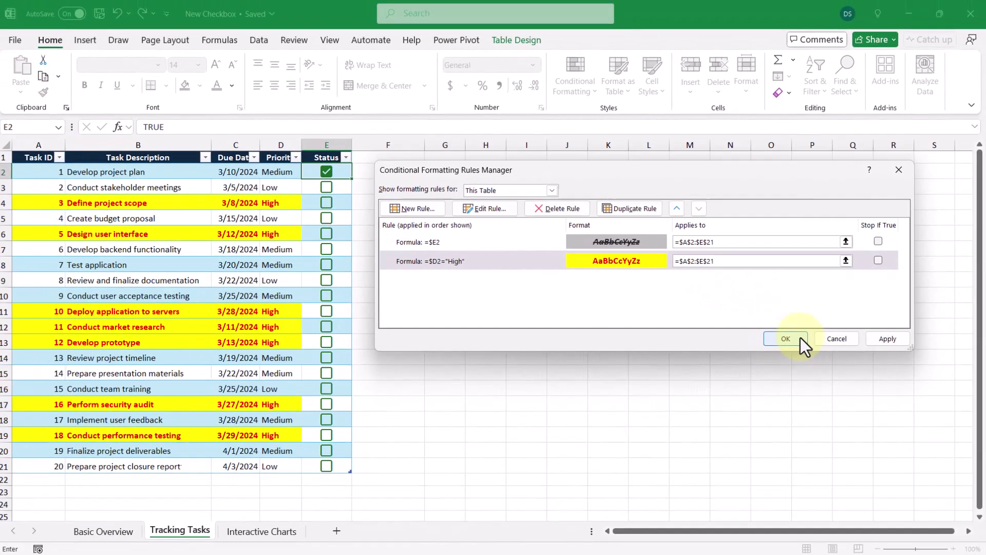
pyautogui.click(801, 338)
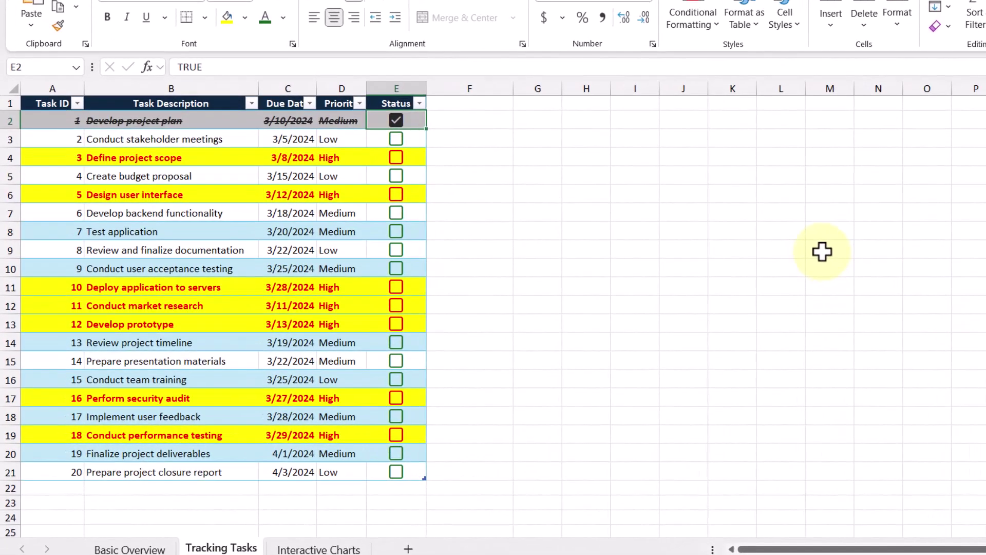
# Tick the Status checkbox in E3 to mark task 2 completed
pyautogui.click(396, 140)
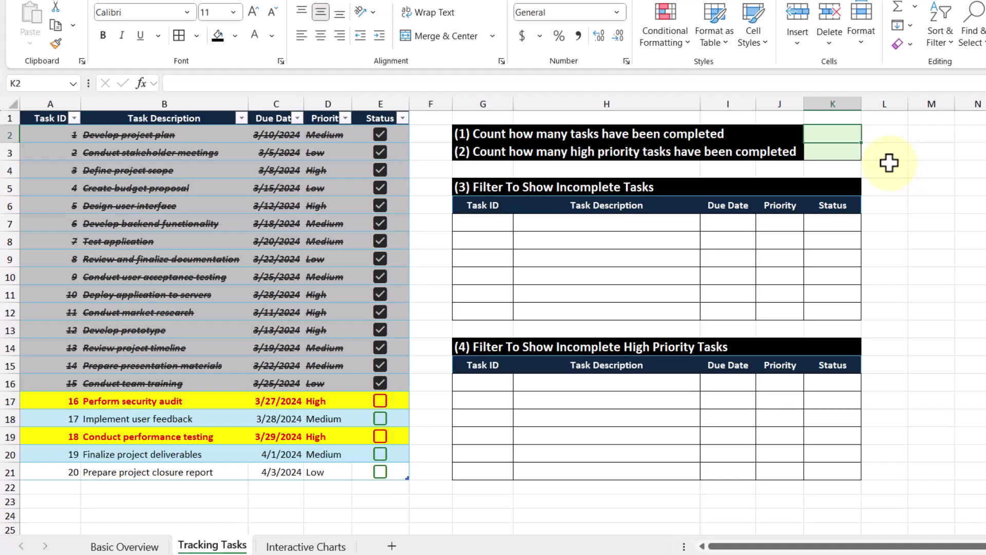
pyautogui.write('=cou')
pyautogui.press('Down')
pyautogui.press('Down')
pyautogui.press('Down')
pyautogui.press('Down')
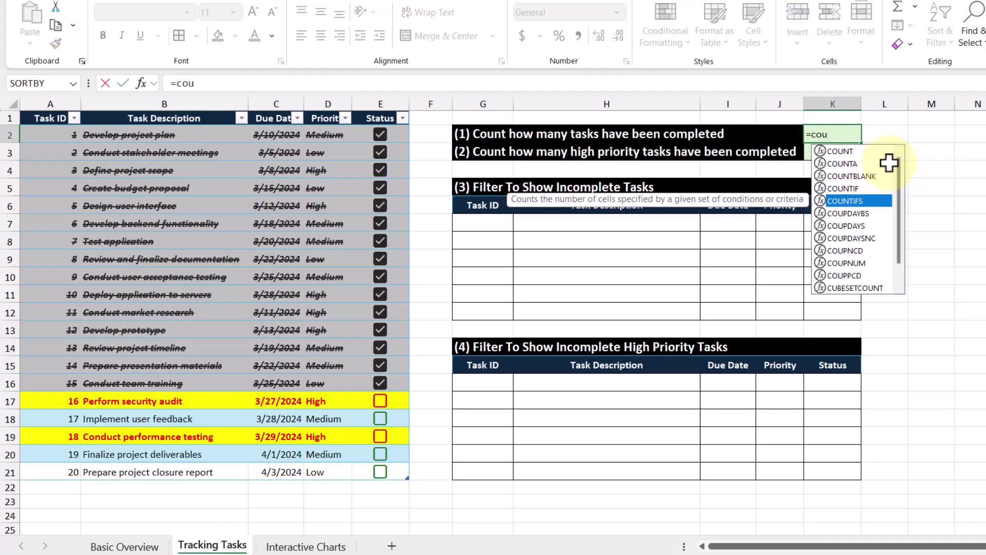
pyautogui.press('Tab')
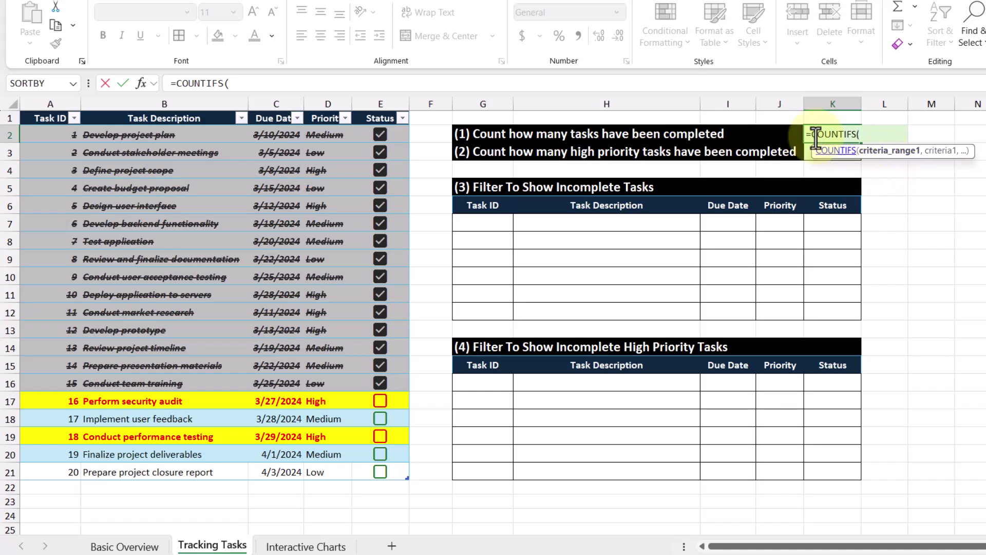
pyautogui.click(362, 106)
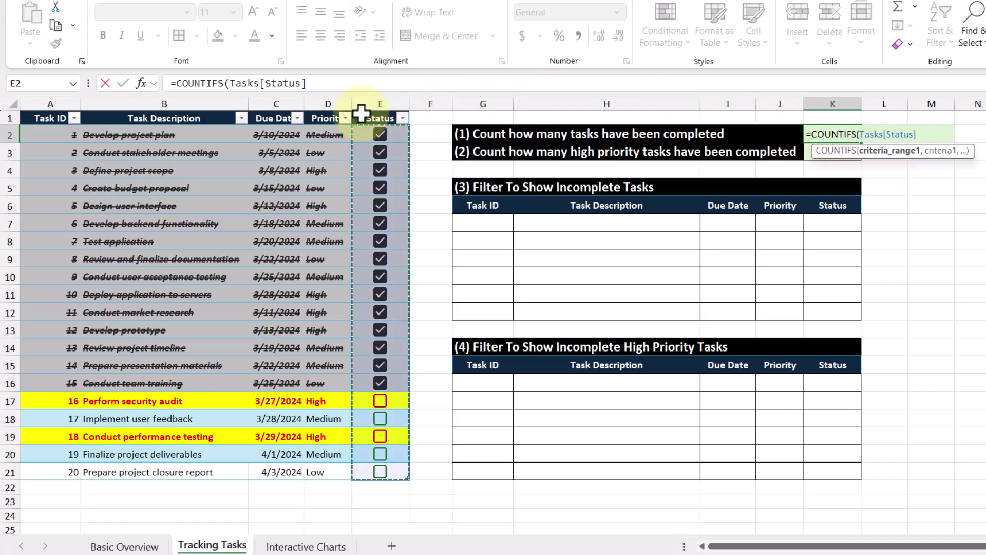
pyautogui.write(',')
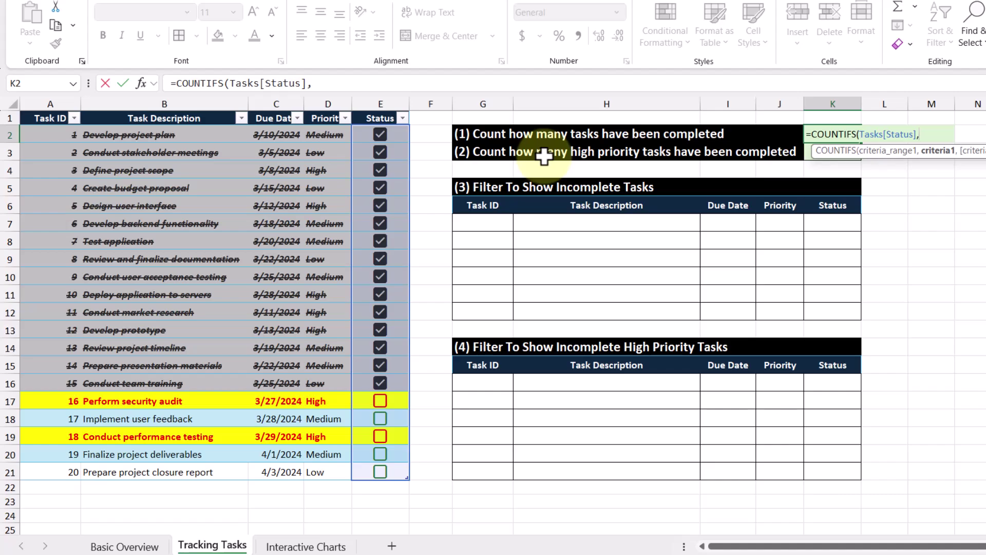
pyautogui.write('tru')
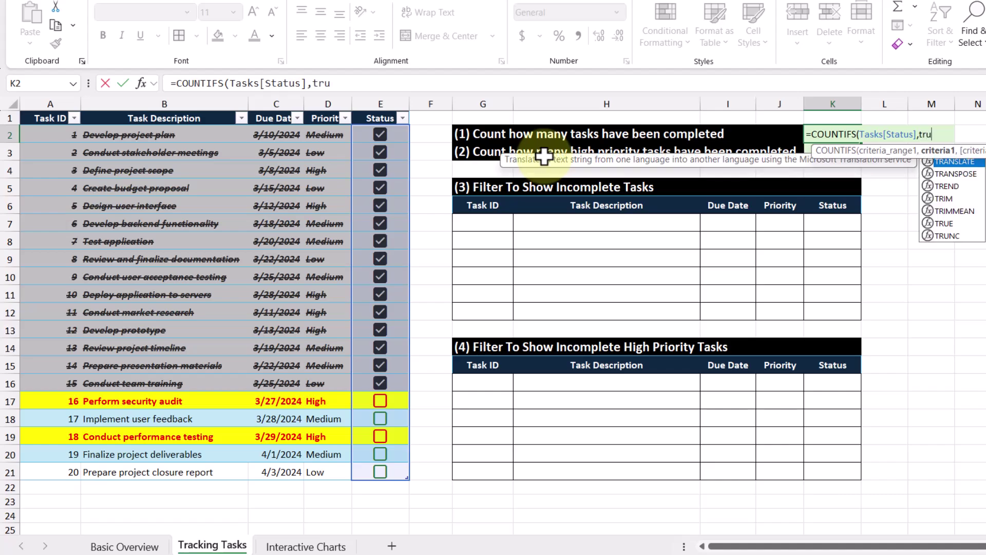
pyautogui.press('Tab')
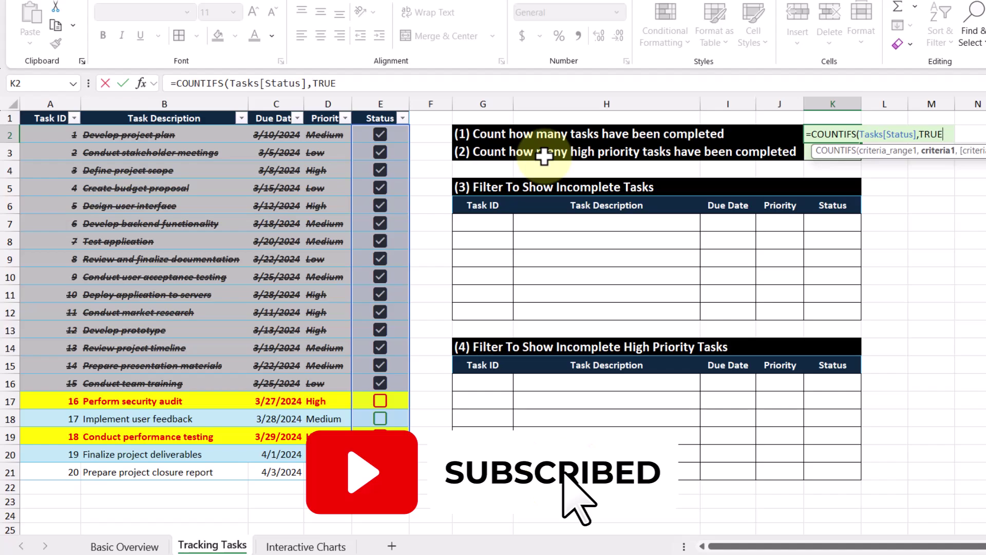
pyautogui.press('Return')
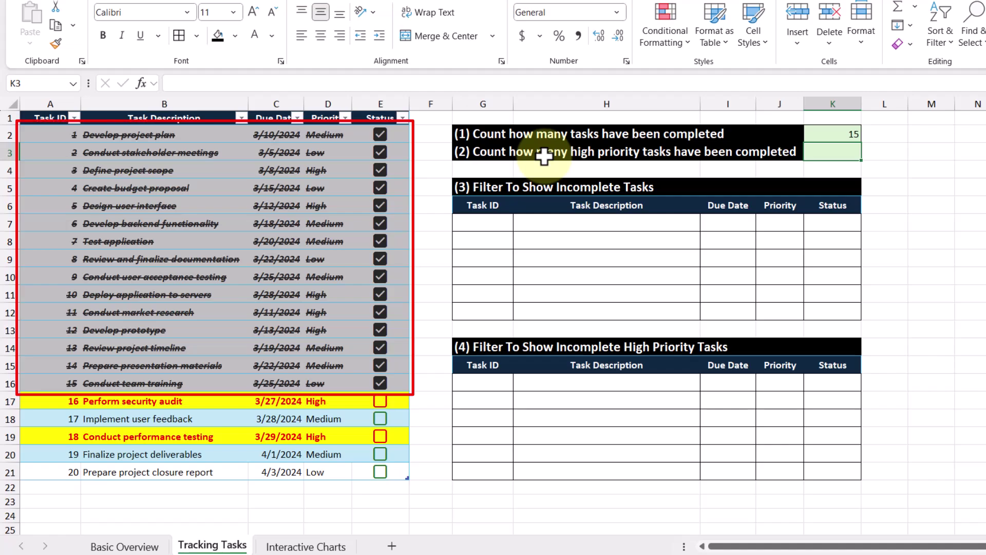
# Replace K2's formula with =SUM(Tasks[Status]*1), previewing the 1/0 values, to show 15
pyautogui.hotkey('ctrl', 'z')
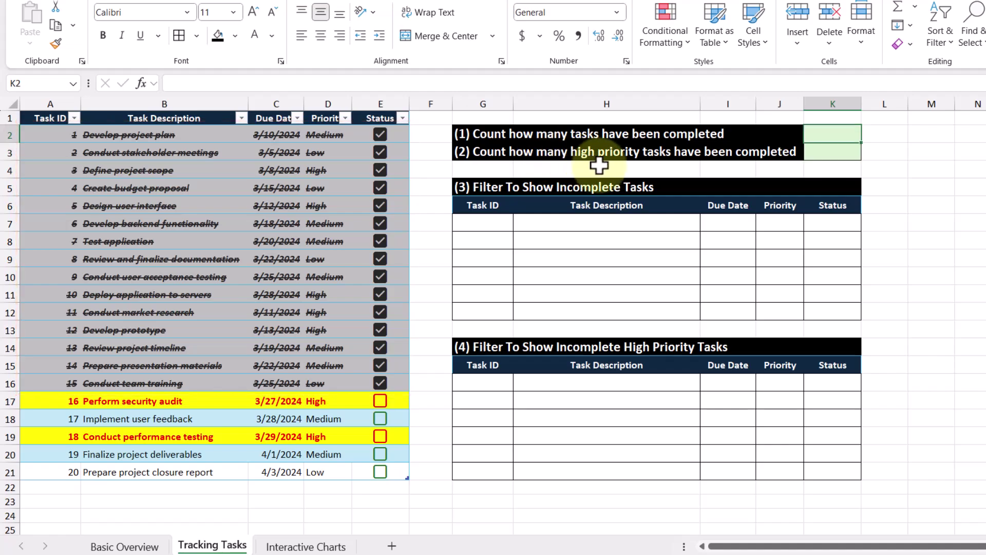
pyautogui.write('=sum(')
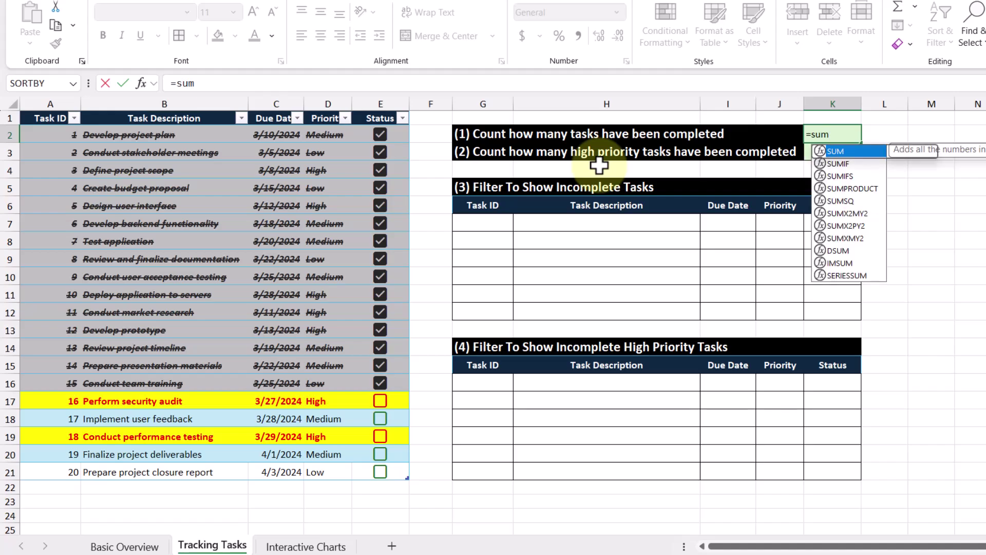
pyautogui.click(382, 113)
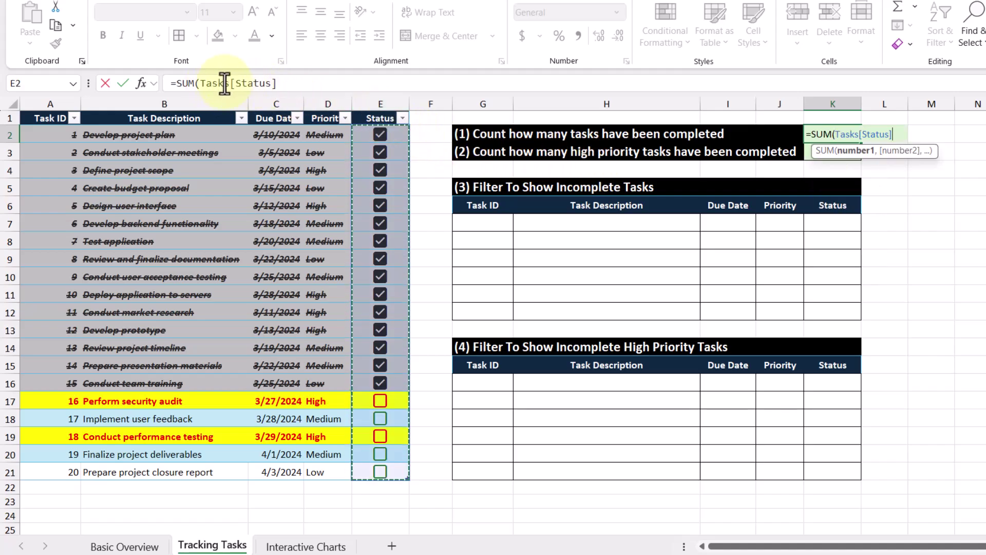
pyautogui.moveTo(200, 84); pyautogui.dragTo(291, 84)
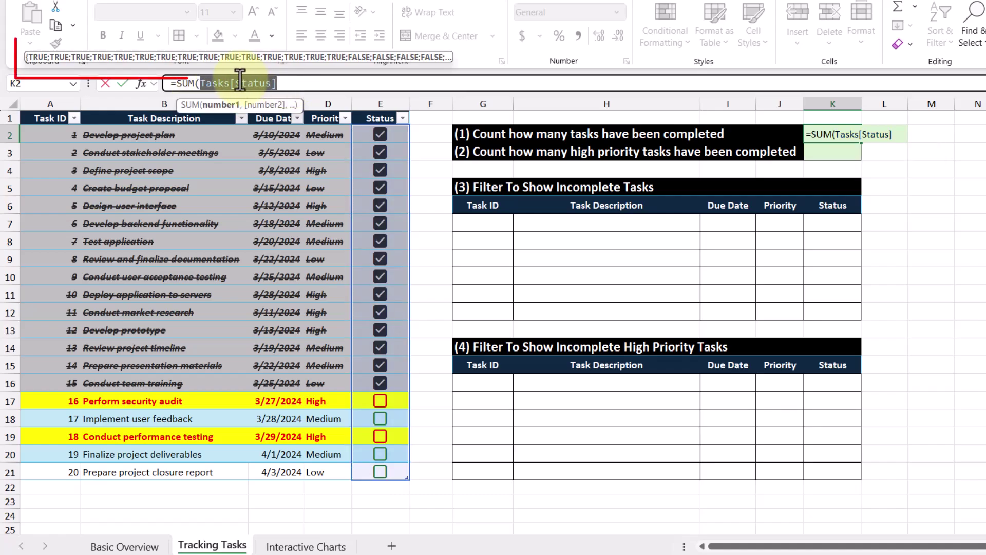
pyautogui.click(298, 84)
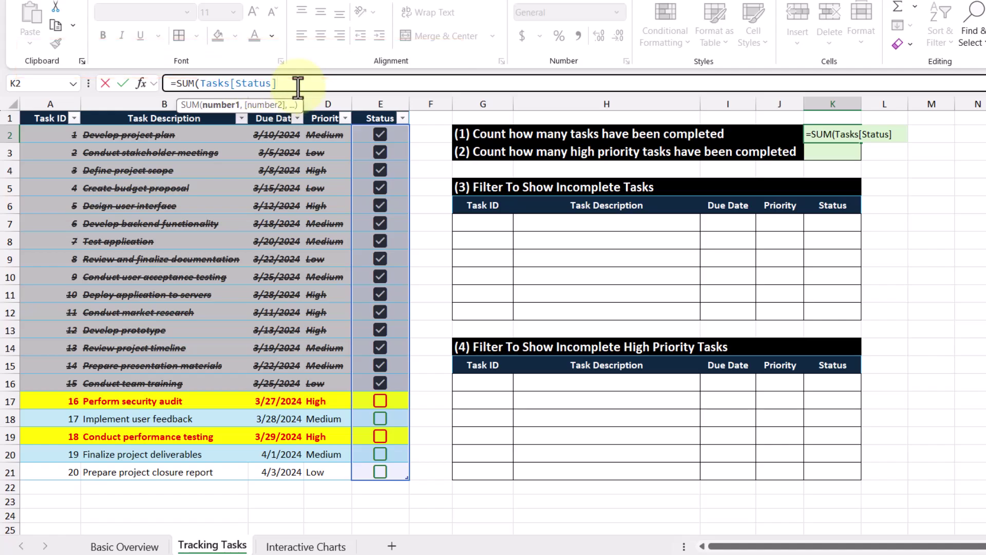
pyautogui.write('*1')
pyautogui.click(201, 84)
pyautogui.hotkey('shift', 'End')
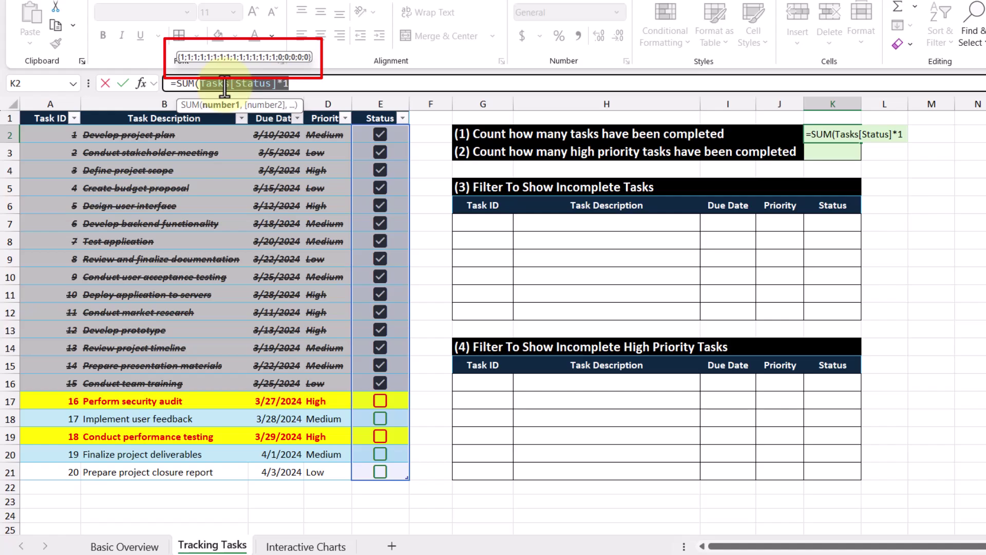
pyautogui.click(307, 82)
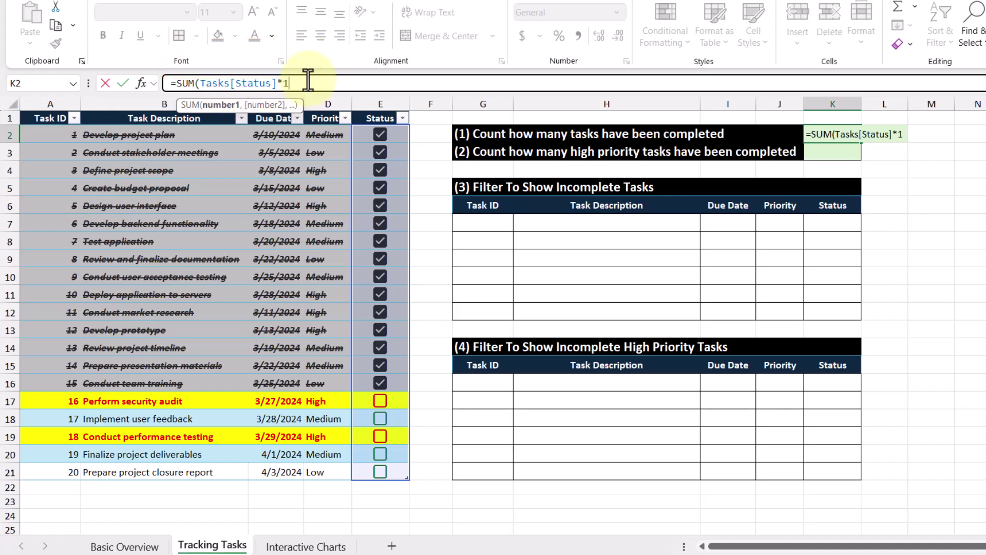
pyautogui.write(')')
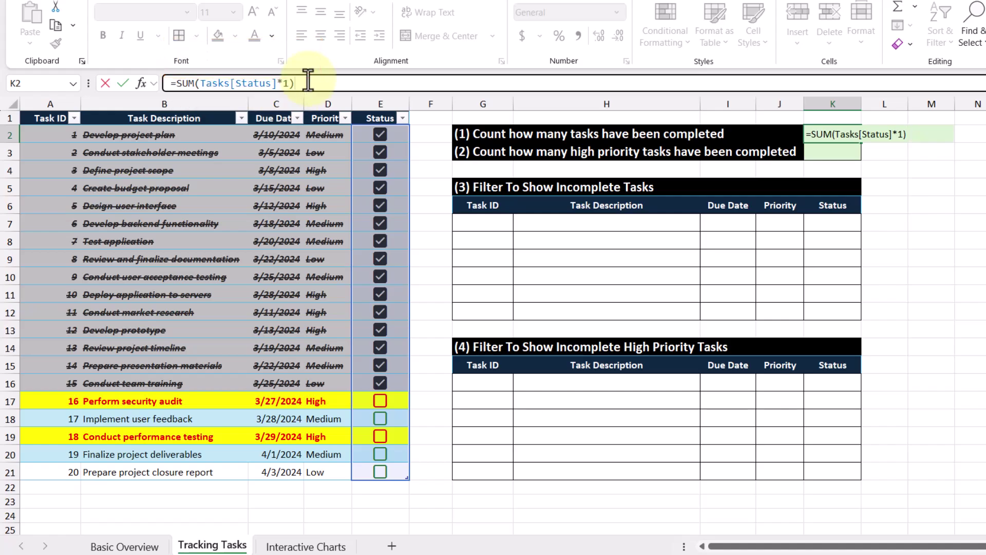
pyautogui.press('Return')
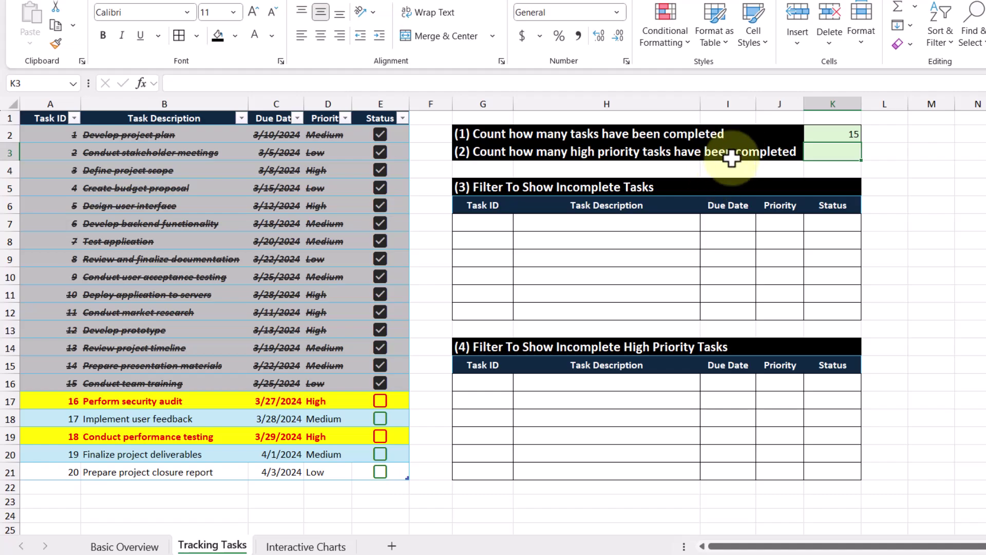
# Enter =COUNTIFS(Tasks[Status],TRUE,Tasks[Priority],"High") in K3 to return 5
pyautogui.write('=coun')
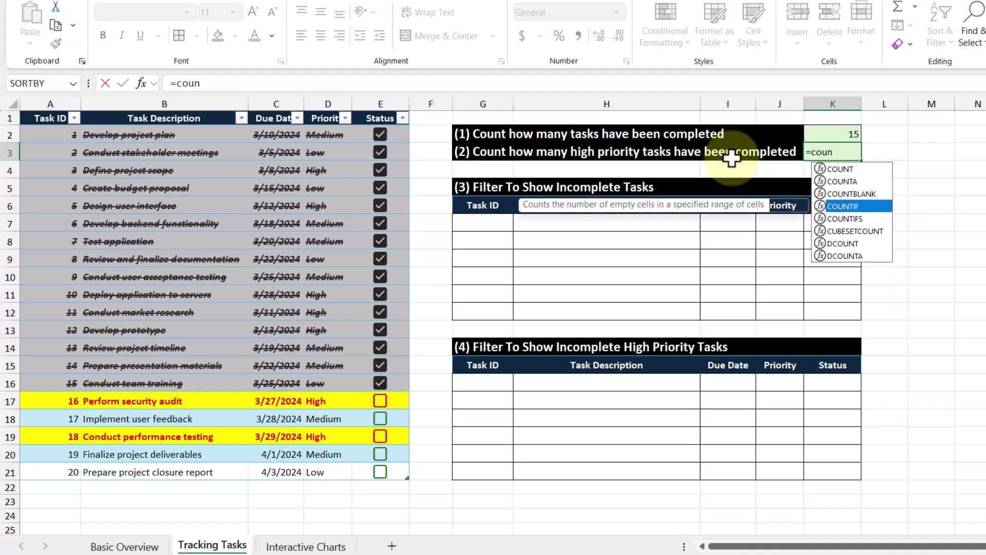
pyautogui.press('Down')
pyautogui.press('Tab')
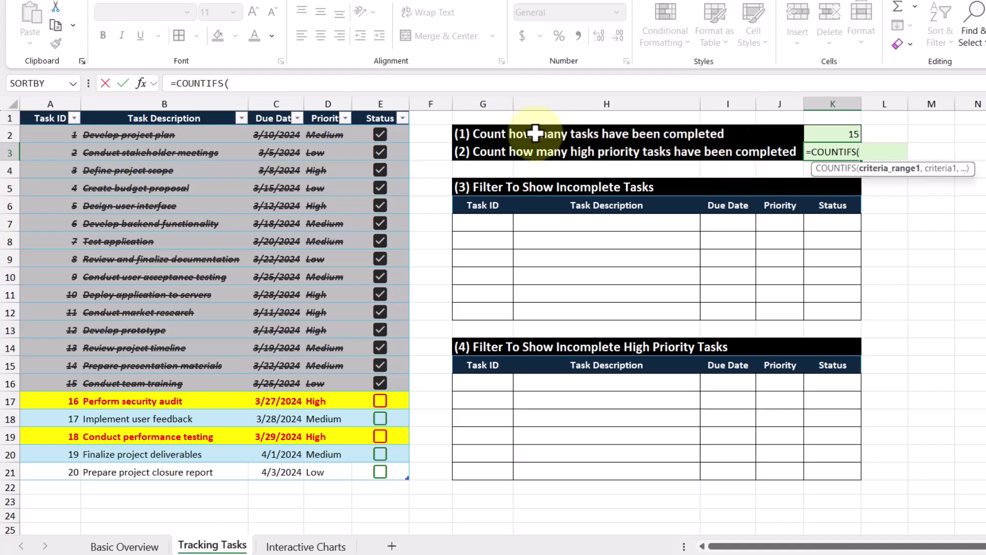
pyautogui.click(383, 108)
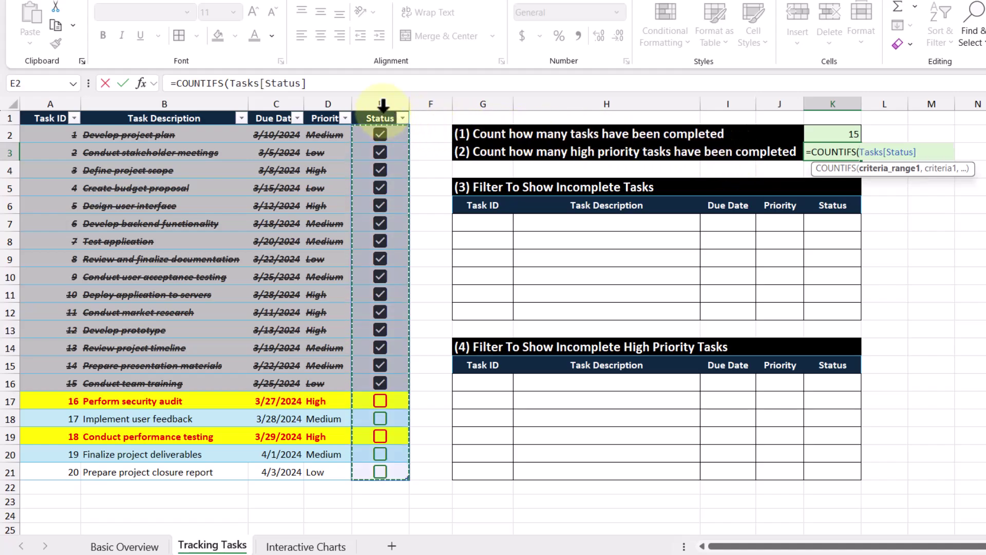
pyautogui.write(',tru')
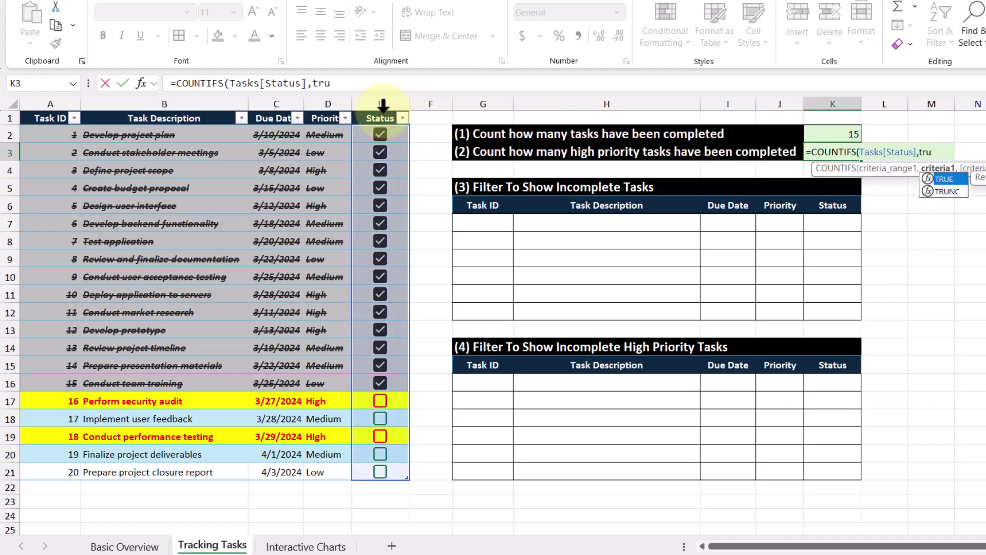
pyautogui.press('Tab')
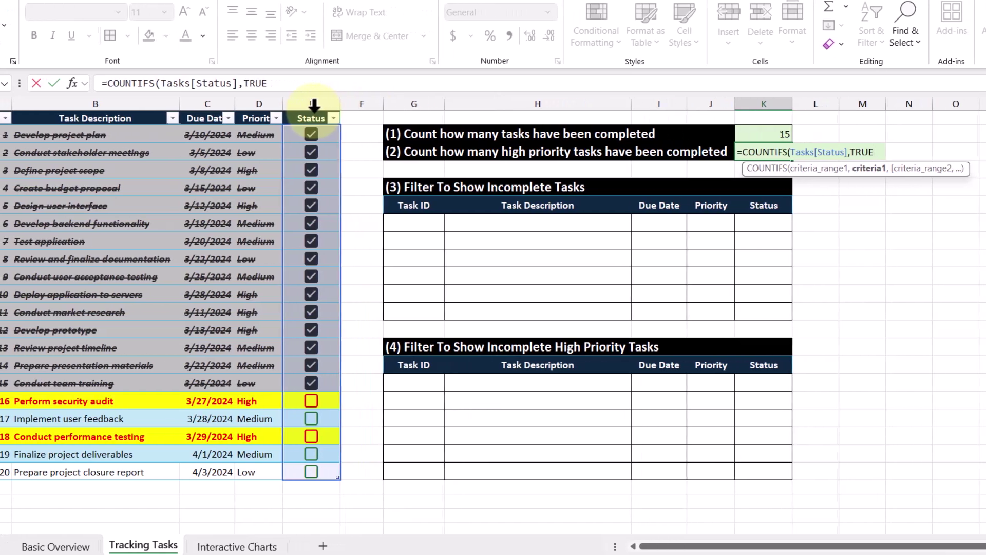
pyautogui.write(',')
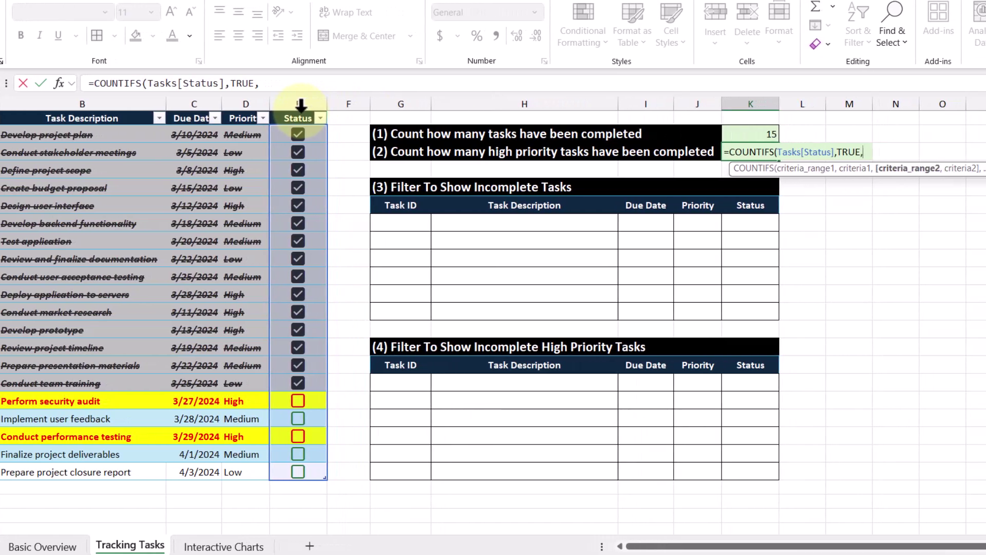
pyautogui.click(247, 113)
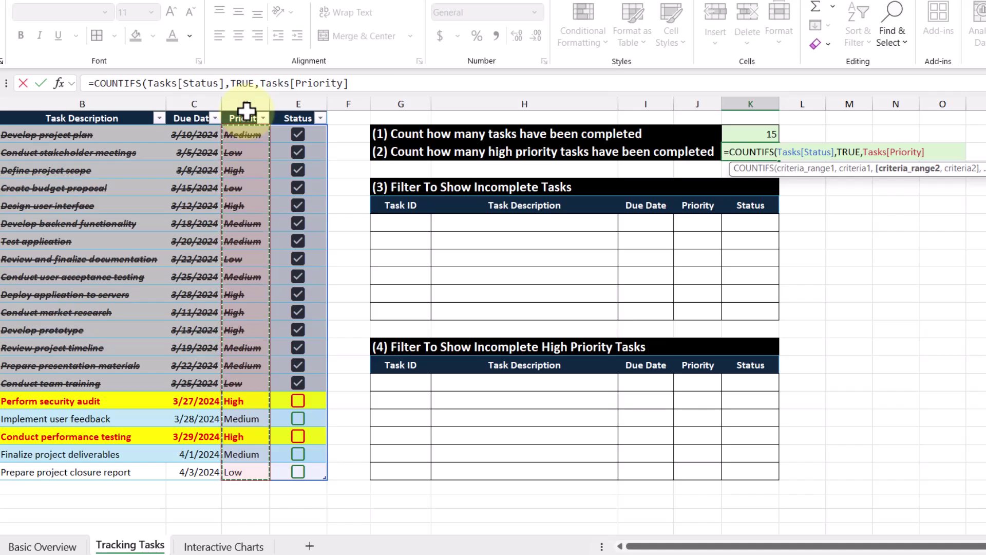
pyautogui.write(',"')
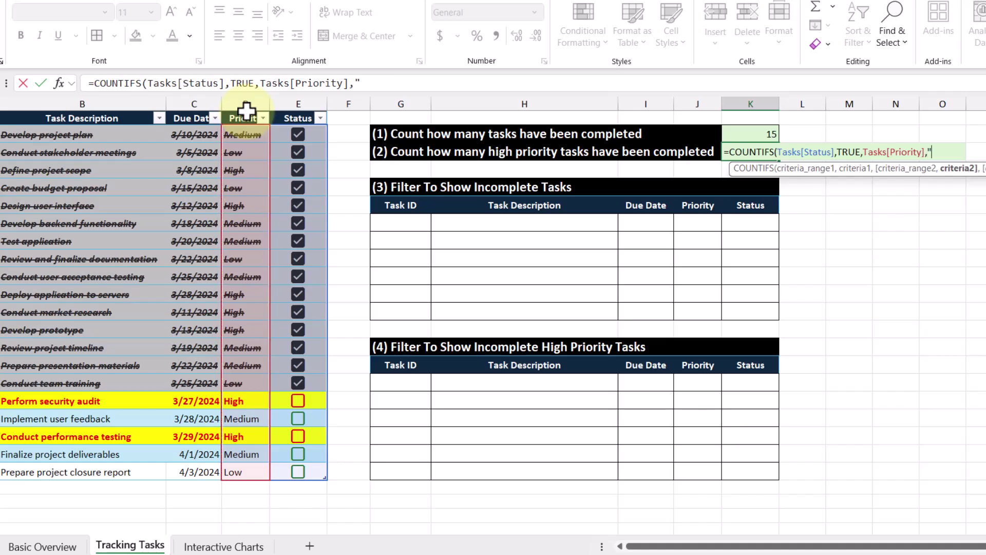
pyautogui.write('High")')
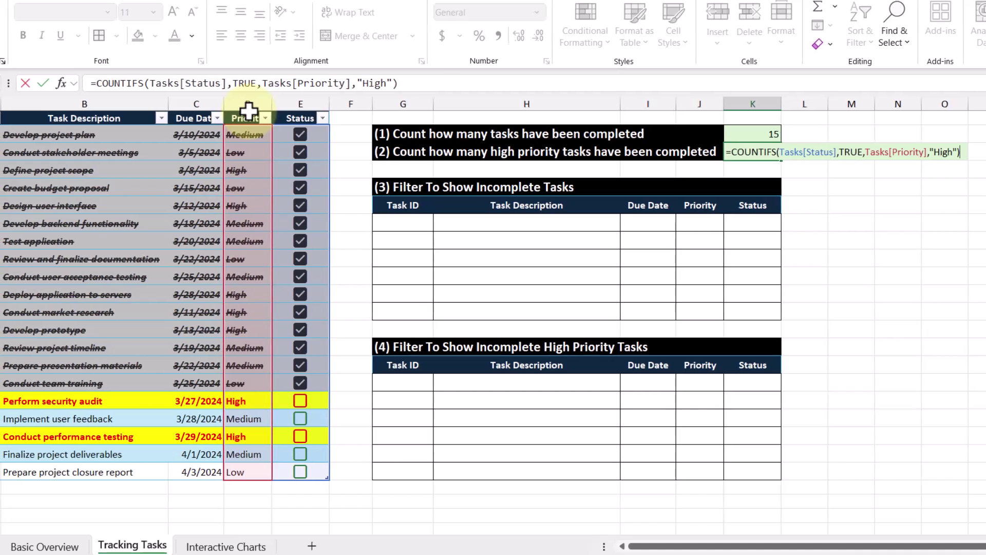
pyautogui.press('Return')
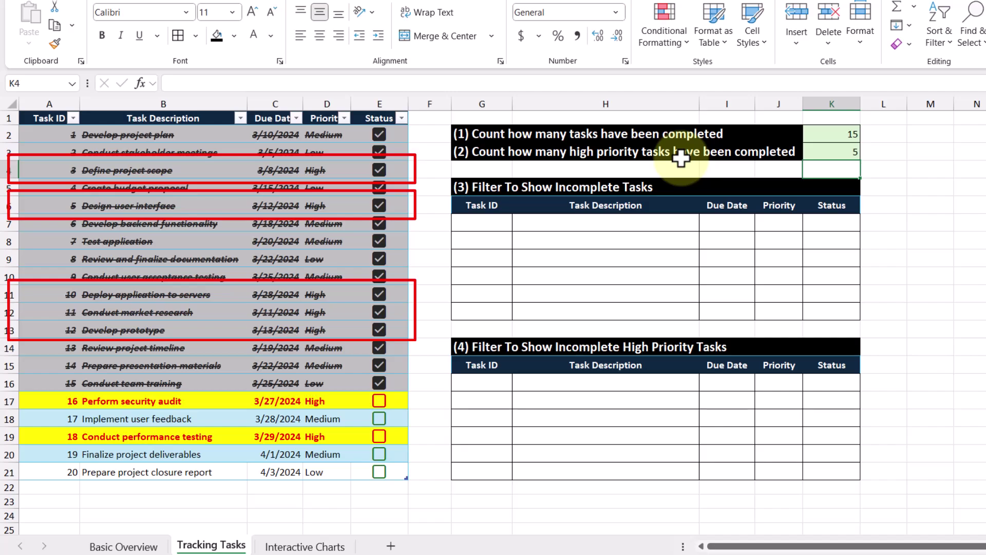
# Enter =FILTER(Tasks,Tasks[Status]=FALSE) in G7 to list incomplete tasks 16–20
pyautogui.click(502, 220)
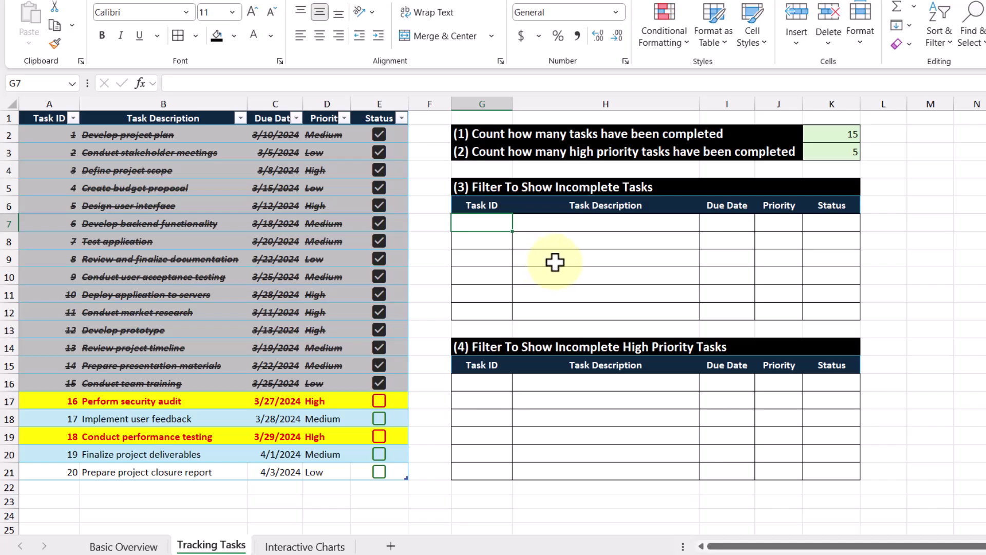
pyautogui.write('=FILTER(')
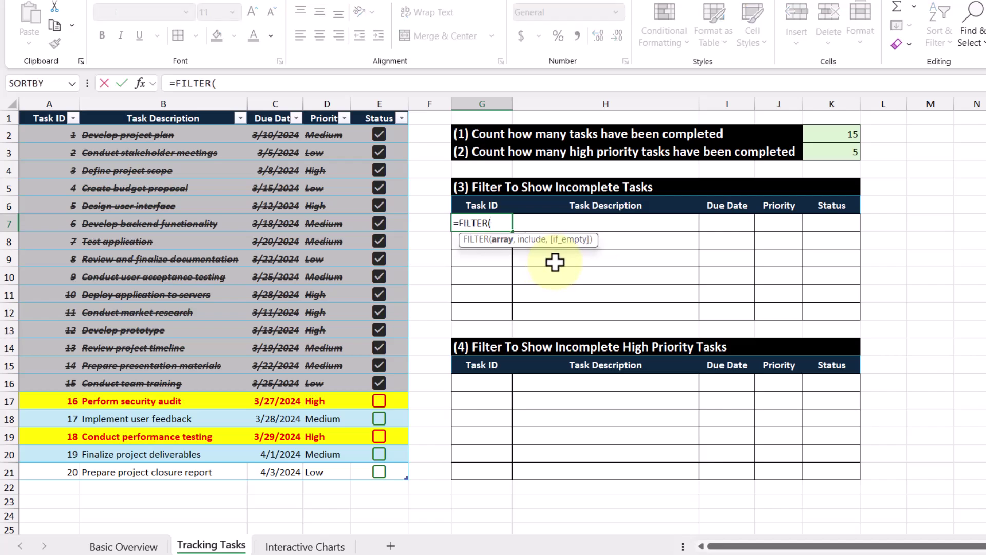
pyautogui.click(19, 114)
pyautogui.write(',')
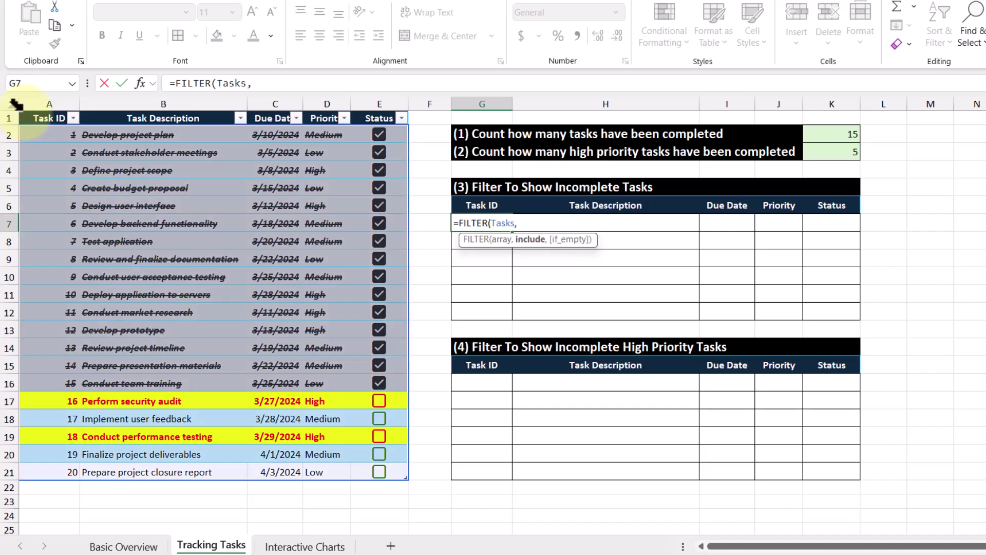
pyautogui.click(373, 108)
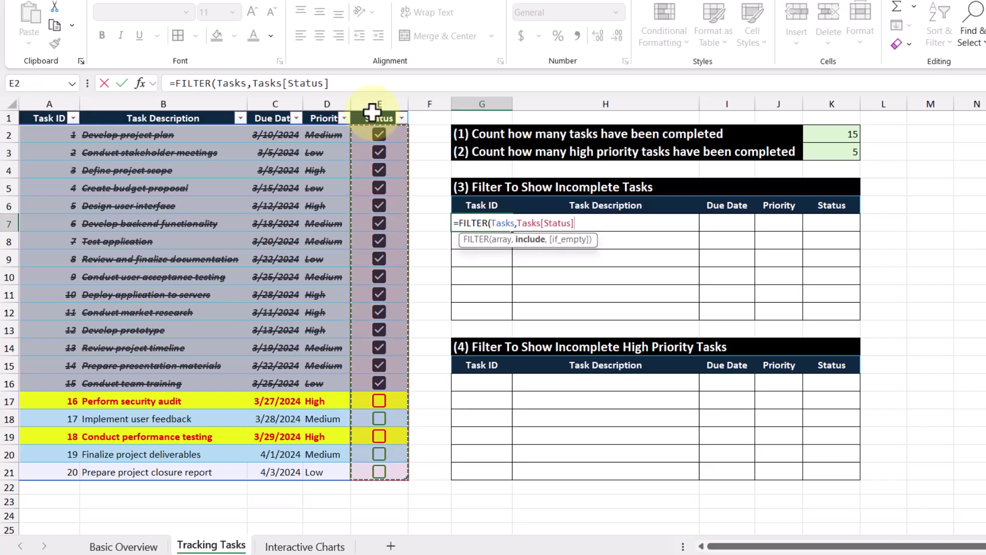
pyautogui.write('=fal')
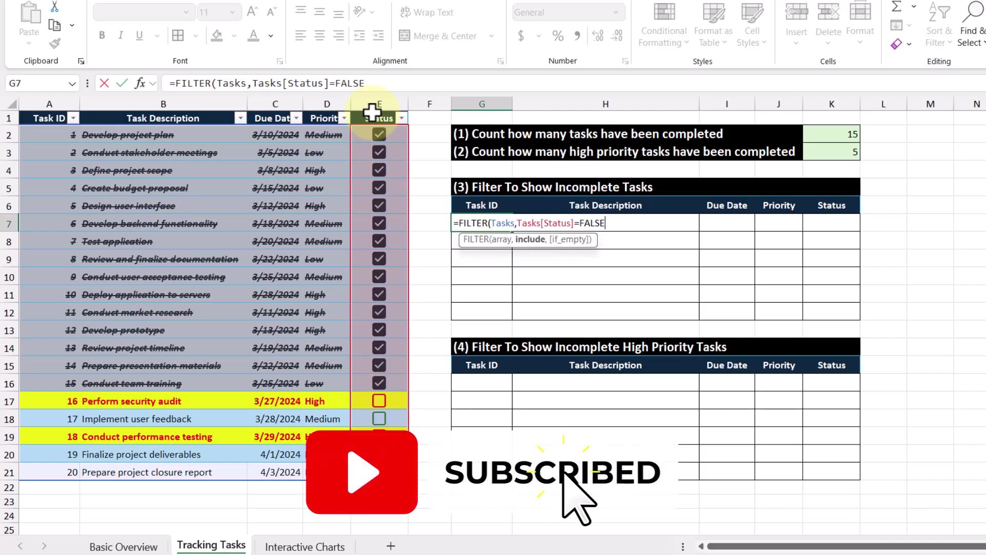
pyautogui.write(')')
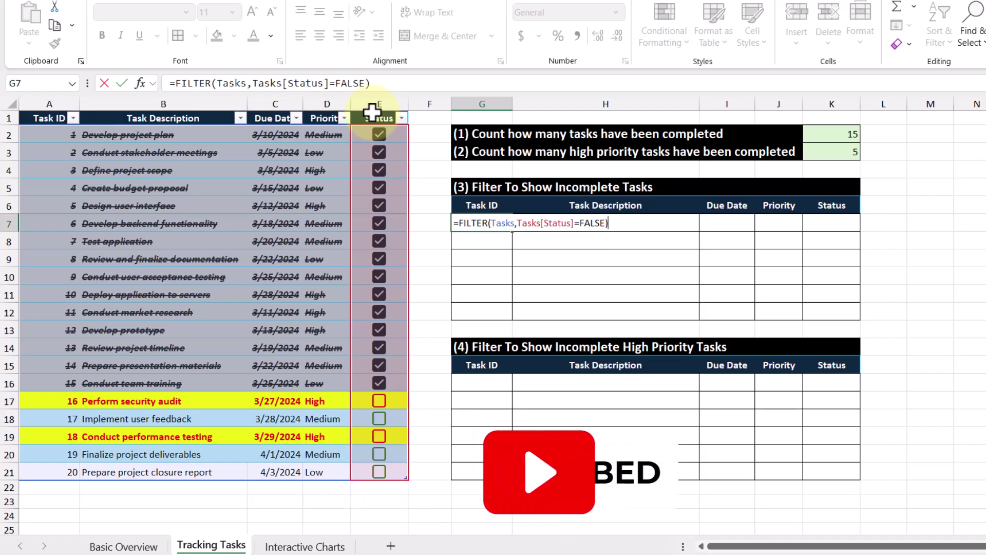
pyautogui.press('Return')
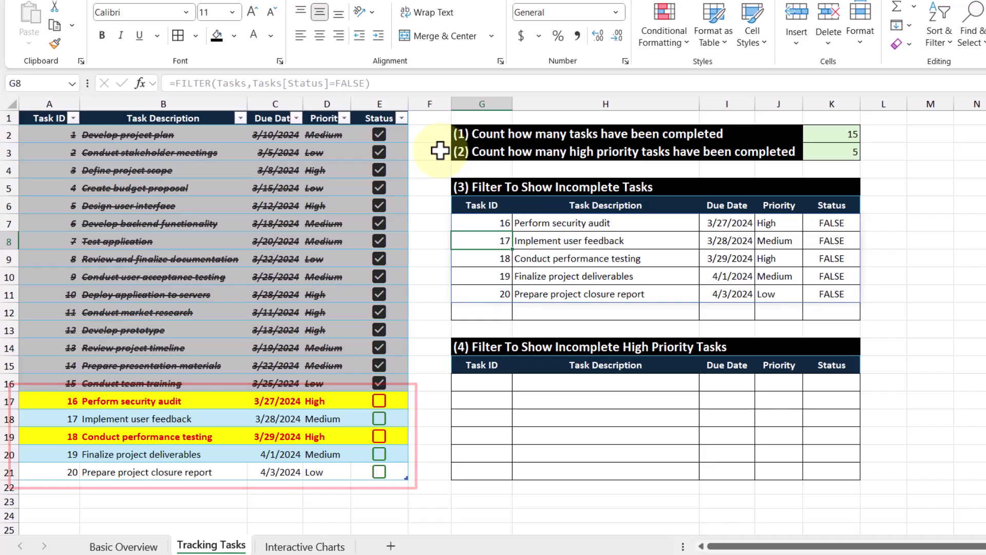
pyautogui.click(489, 381)
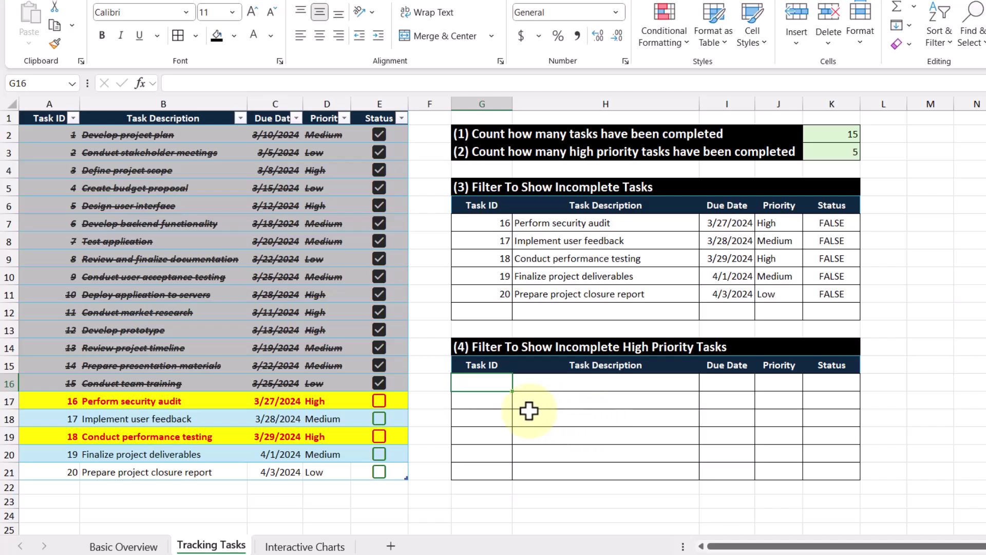
# Enter =FILTER(Tasks,(Tasks[Priority]="High")*(Tasks[Status]=FALSE)) in G16
pyautogui.write('=FILTER(')
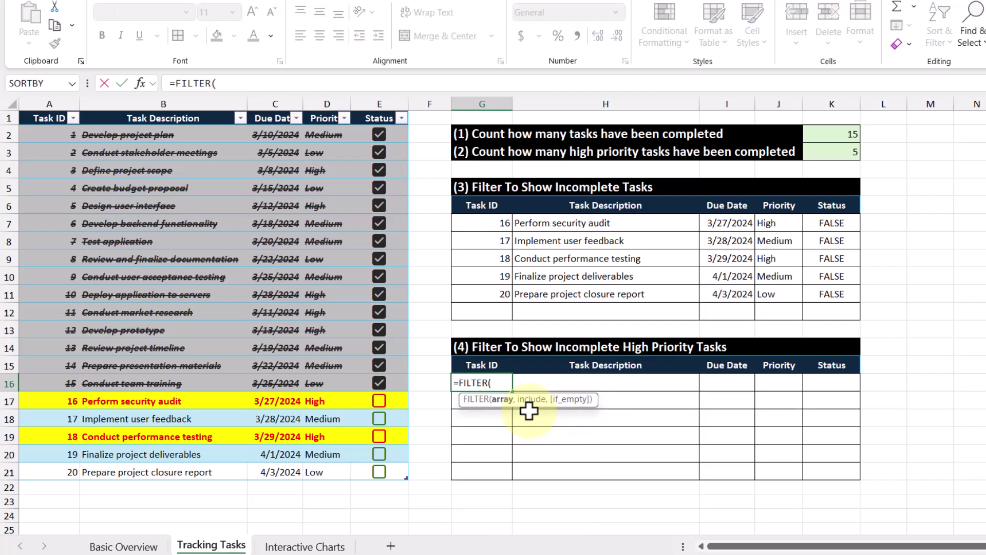
pyautogui.click(24, 112)
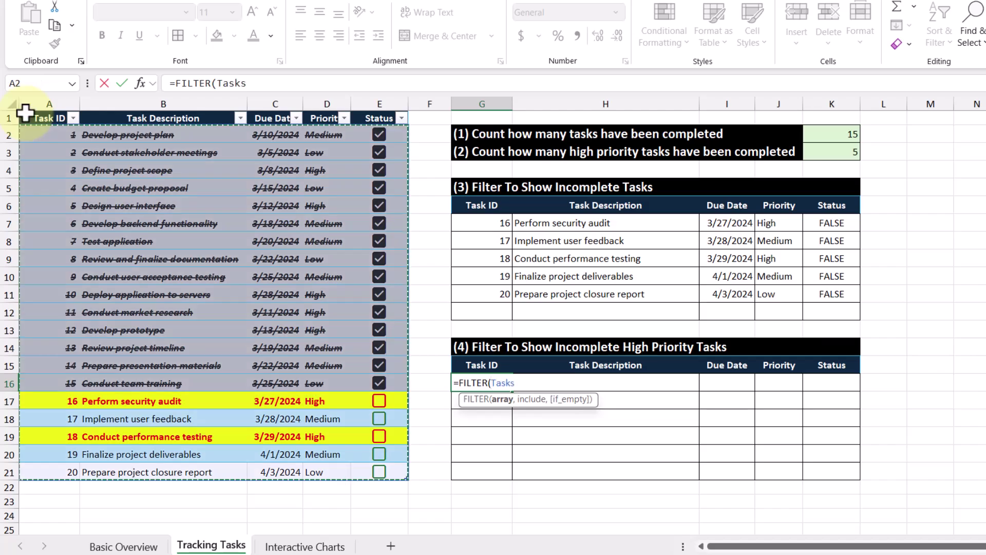
pyautogui.write(',')
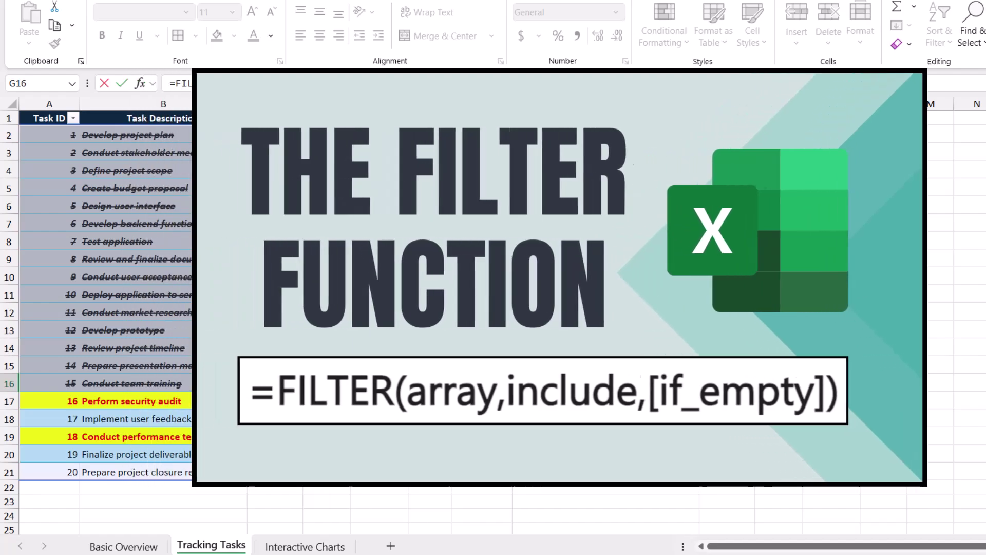
pyautogui.write('(Tasks,(')
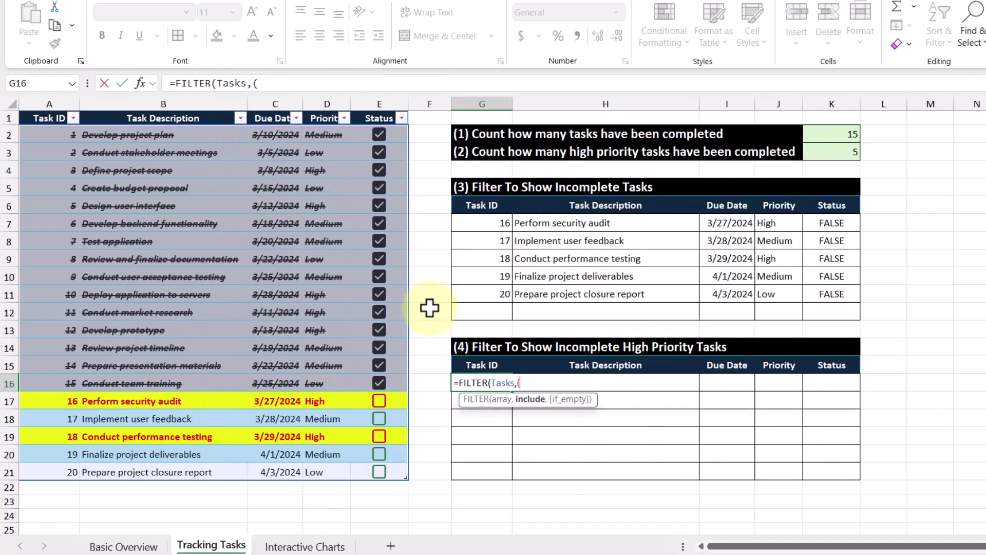
pyautogui.click(319, 208)
pyautogui.hotkey('ctrl', 'space')
pyautogui.write('=')
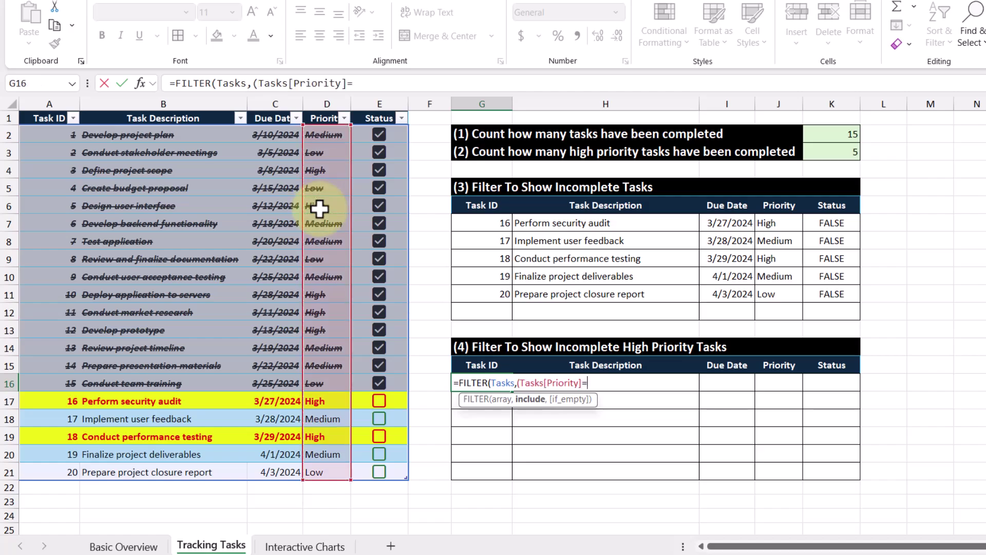
pyautogui.write('"High")*(')
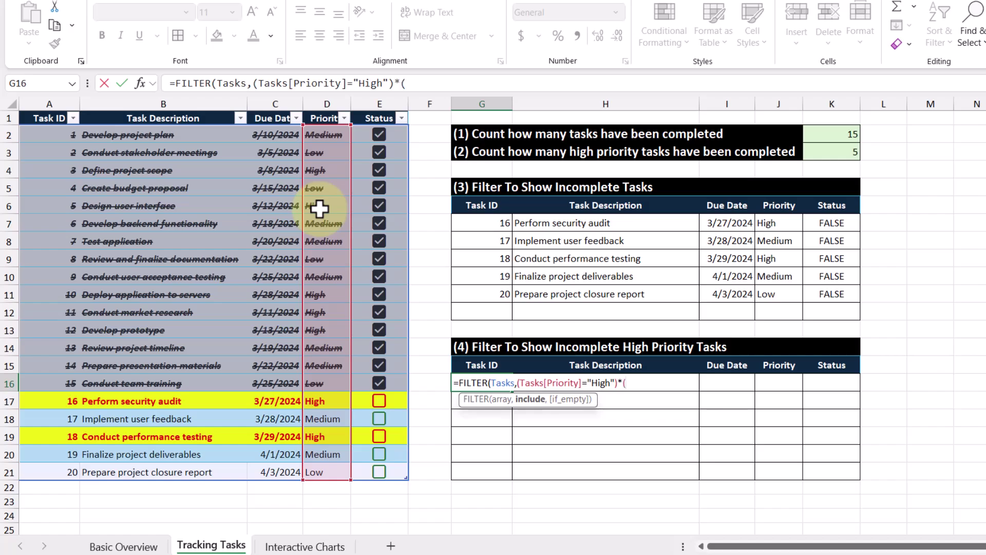
pyautogui.click(396, 120)
pyautogui.write('=f')
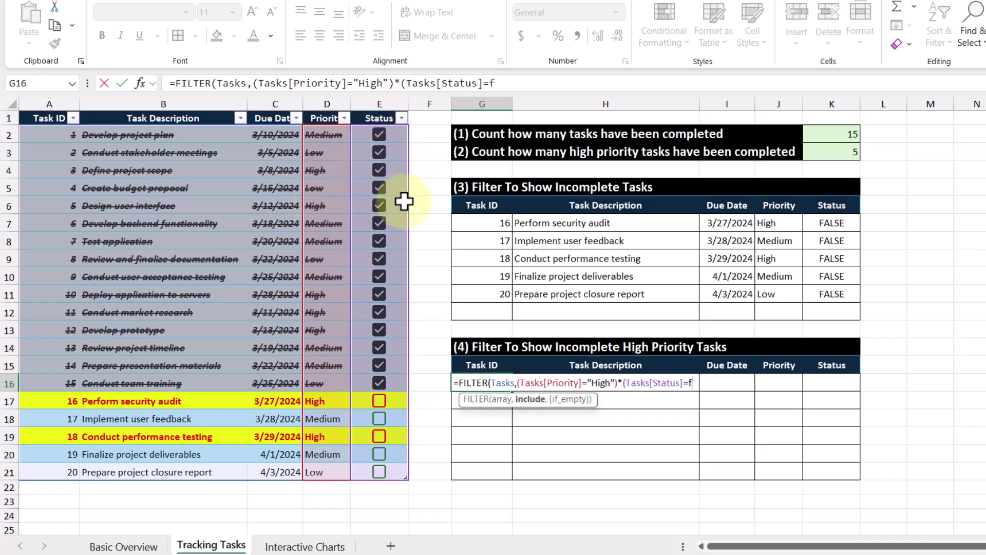
pyautogui.write('al')
pyautogui.press('Tab')
pyautogui.write('))')
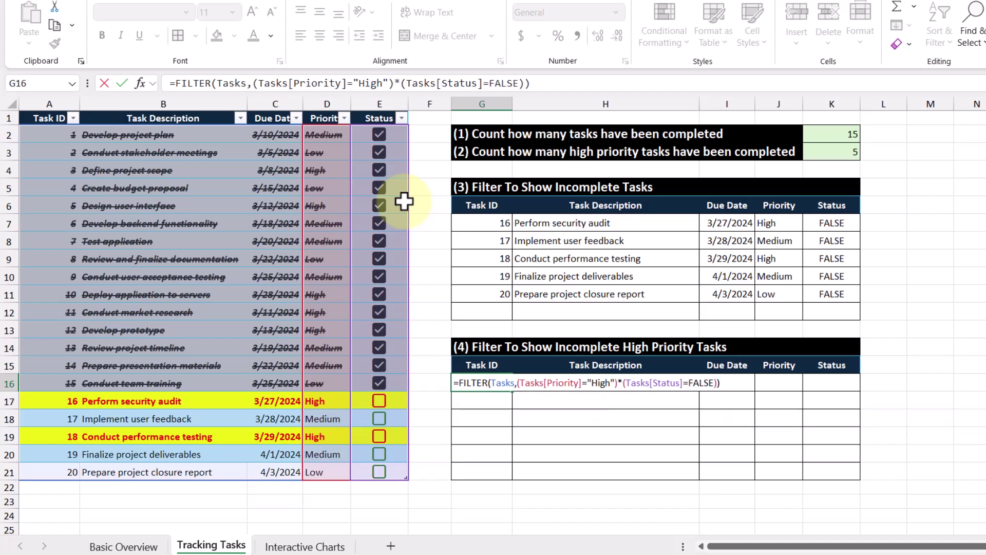
pyautogui.press('Return')
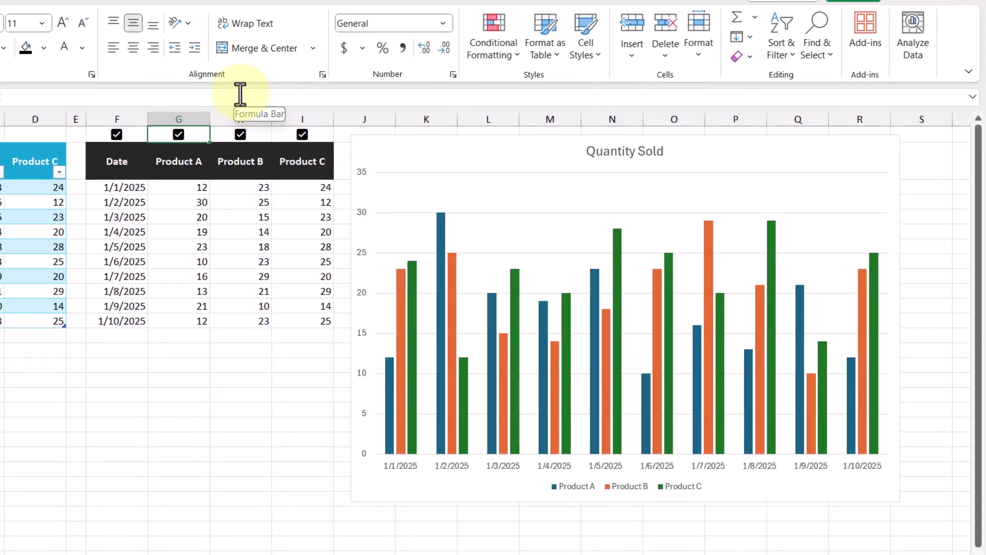
# Untick the Product A checkbox in G1 to drop its series from the Quantity Sold chart
pyautogui.click(179, 134)
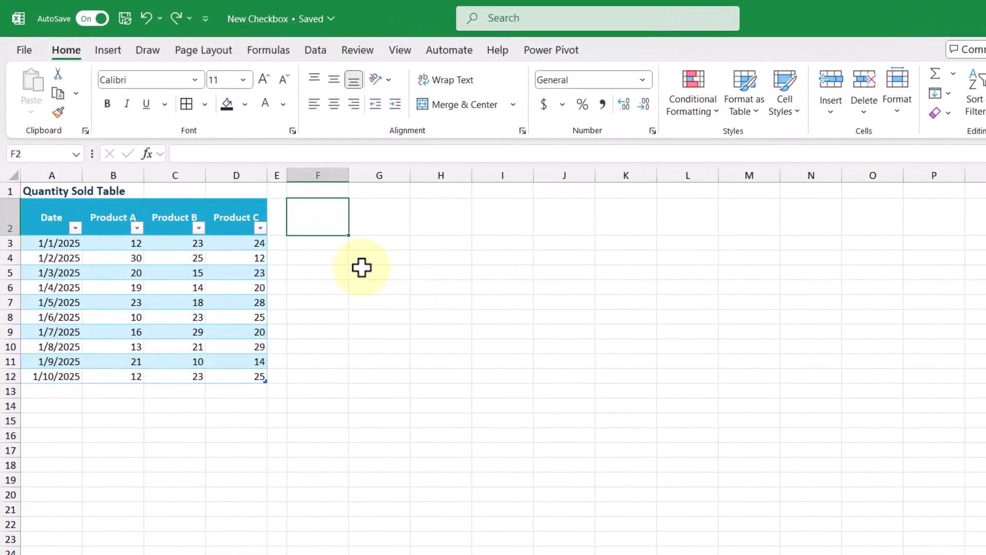
# Copy the A2:D2 headers into F2:I2 and give them a black fill
pyautogui.moveTo(51, 218); pyautogui.dragTo(212, 218)
pyautogui.hotkey('ctrl', 'c')
pyautogui.click(326, 214)
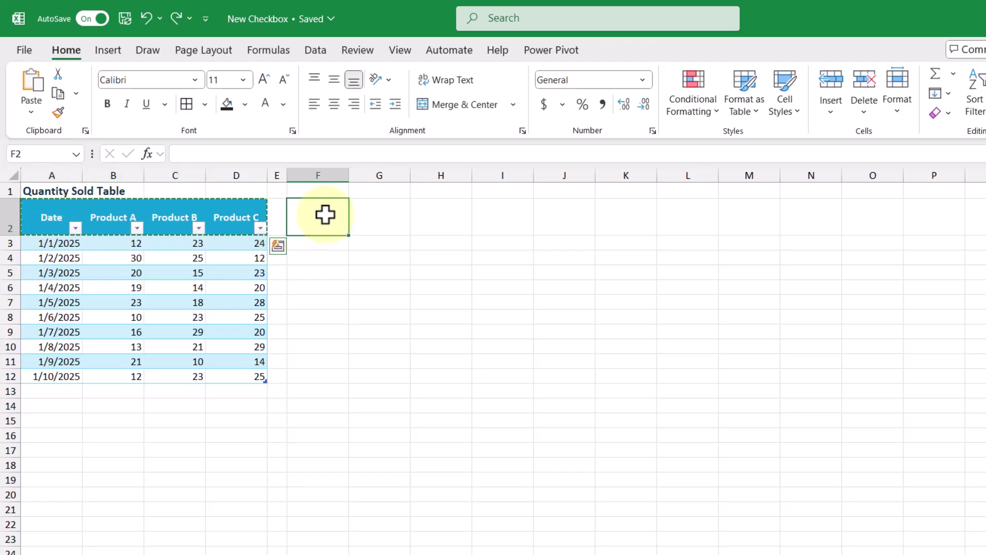
pyautogui.hotkey('ctrl', 'v')
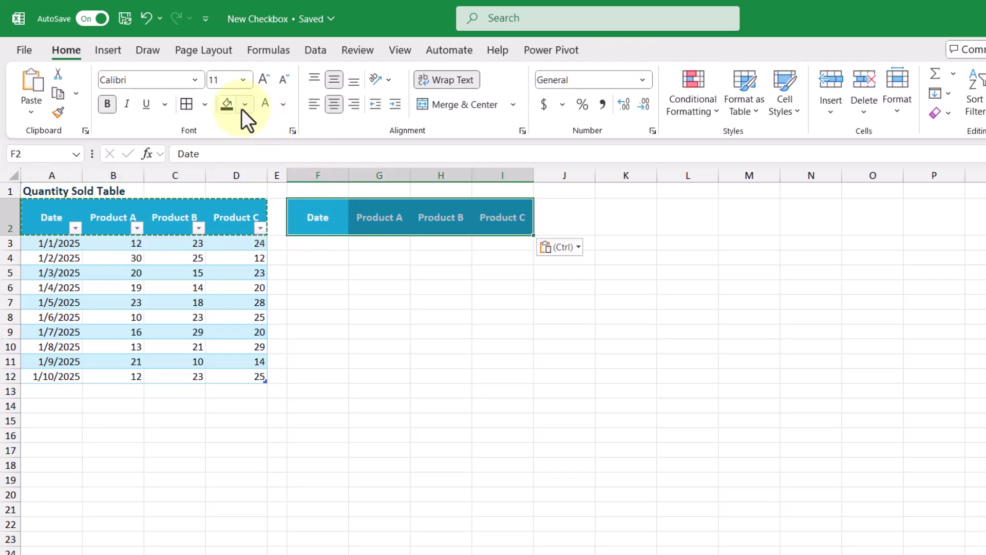
pyautogui.click(228, 105)
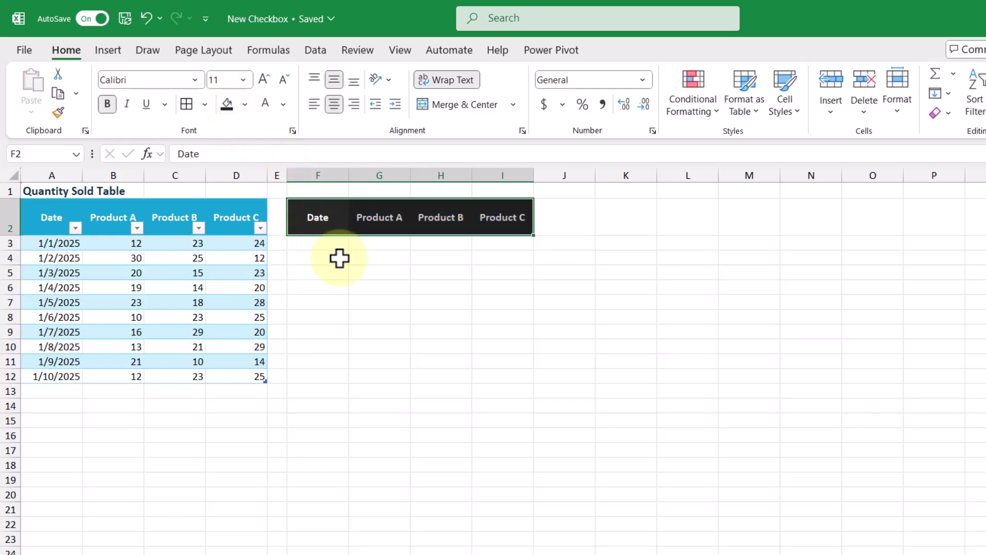
# Insert checkboxes into F1:I1 above the new headers
pyautogui.click(325, 191)
pyautogui.moveTo(349, 185); pyautogui.dragTo(502, 189)
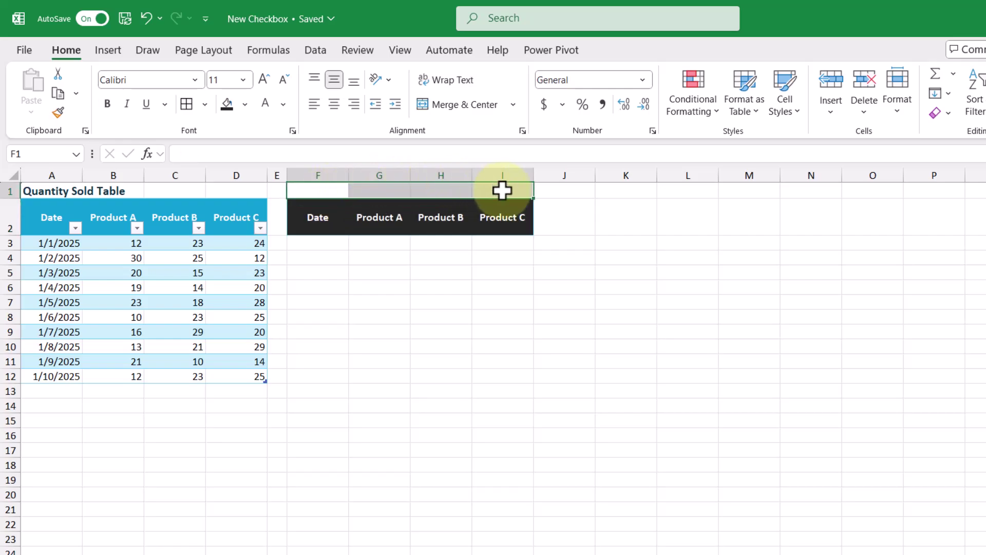
pyautogui.click(101, 51)
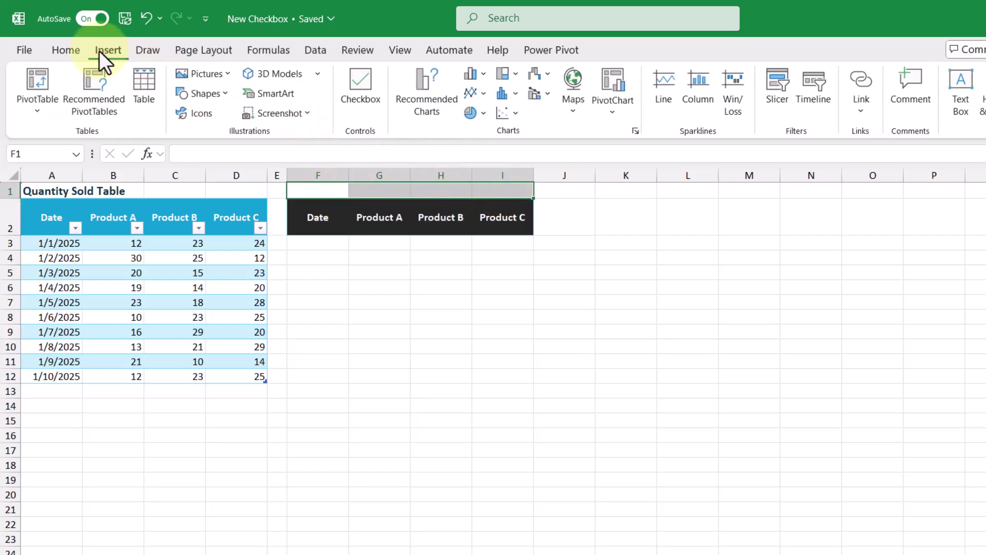
pyautogui.click(362, 85)
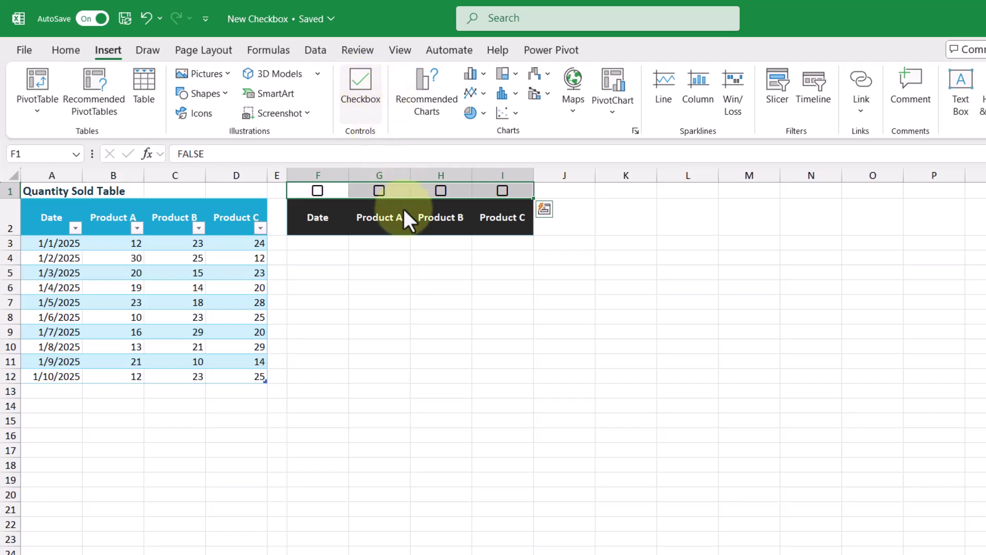
pyautogui.click(326, 242)
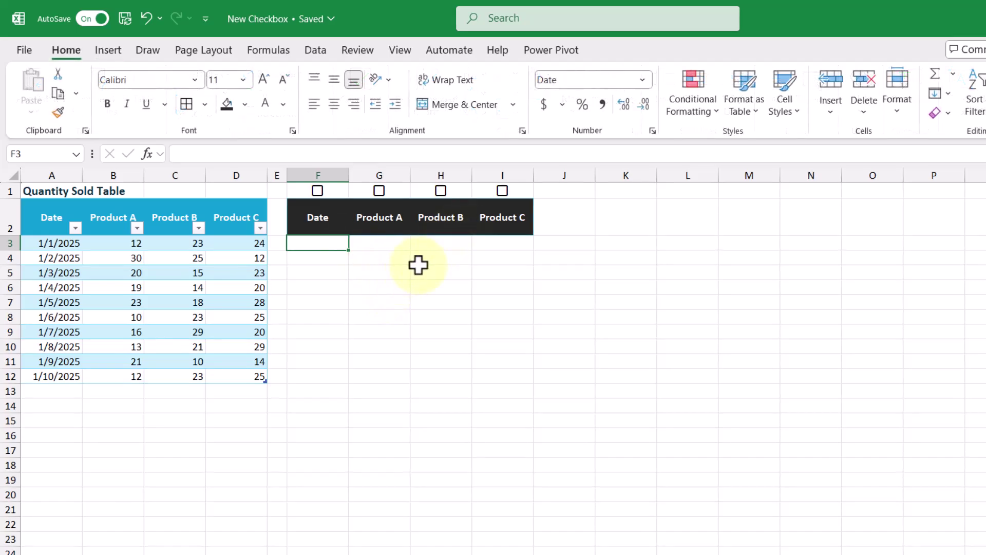
# Enter =IF(F1:I1,QuantitySold,NA()) in F3, spilling #N/A across F3:I12
pyautogui.write('=if')
pyautogui.press('Tab')
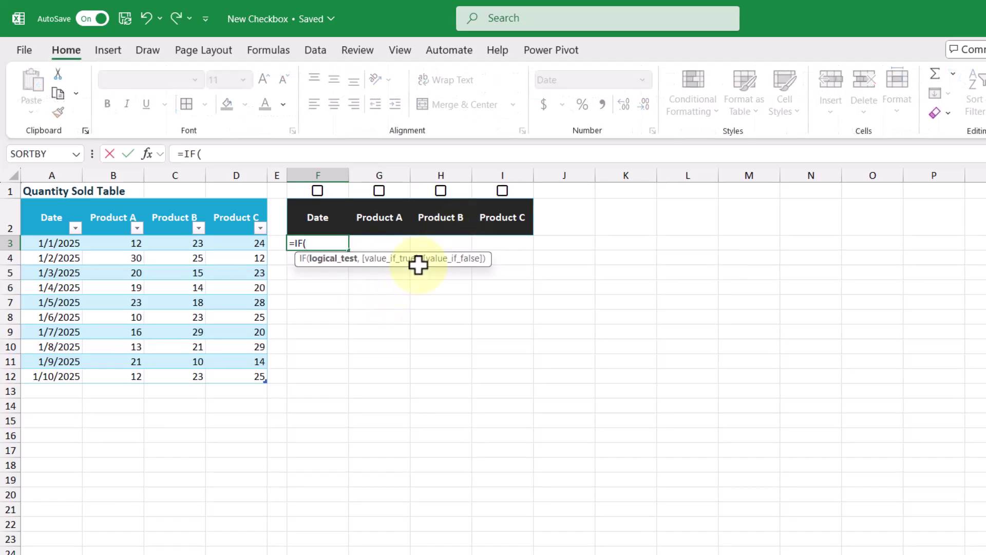
pyautogui.moveTo(322, 189); pyautogui.dragTo(522, 193)
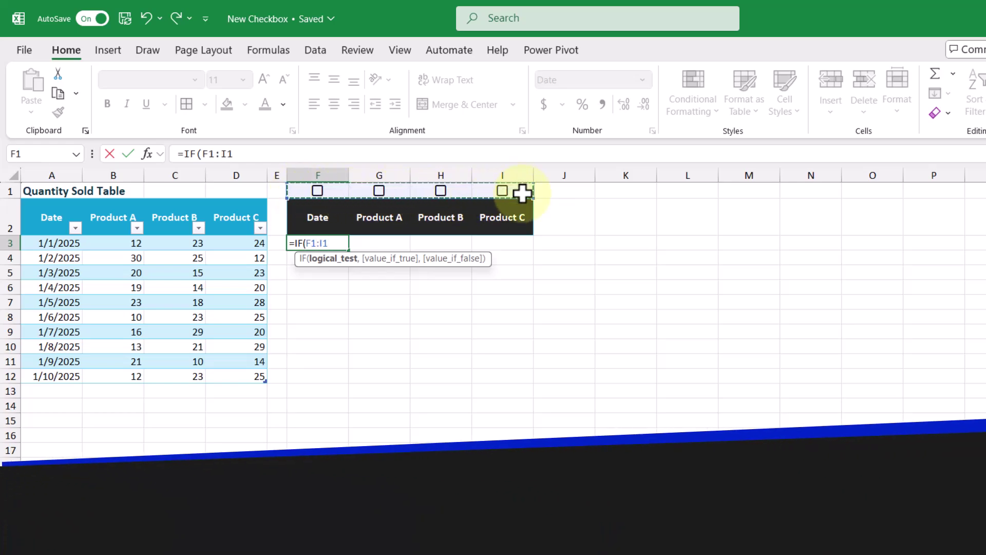
pyautogui.write(',')
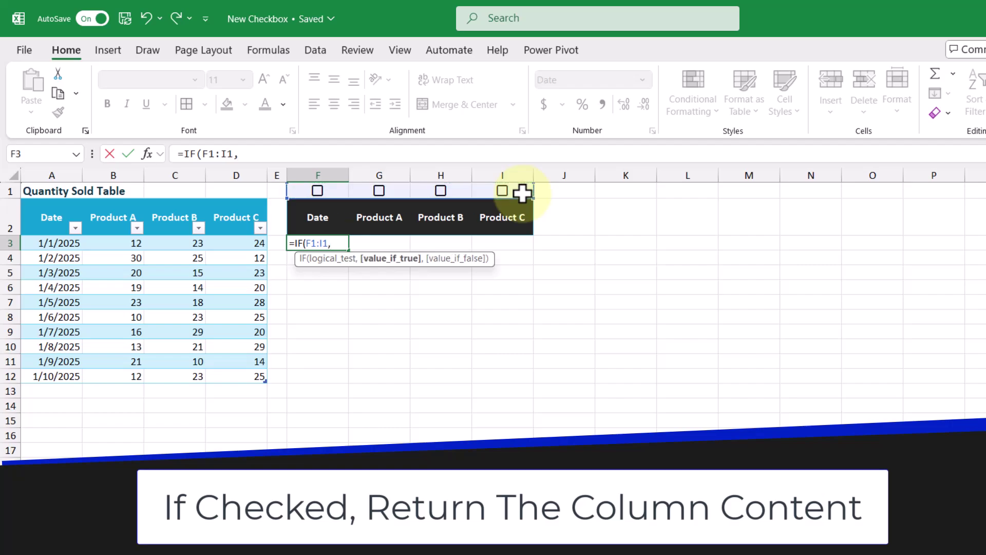
pyautogui.click(19, 196)
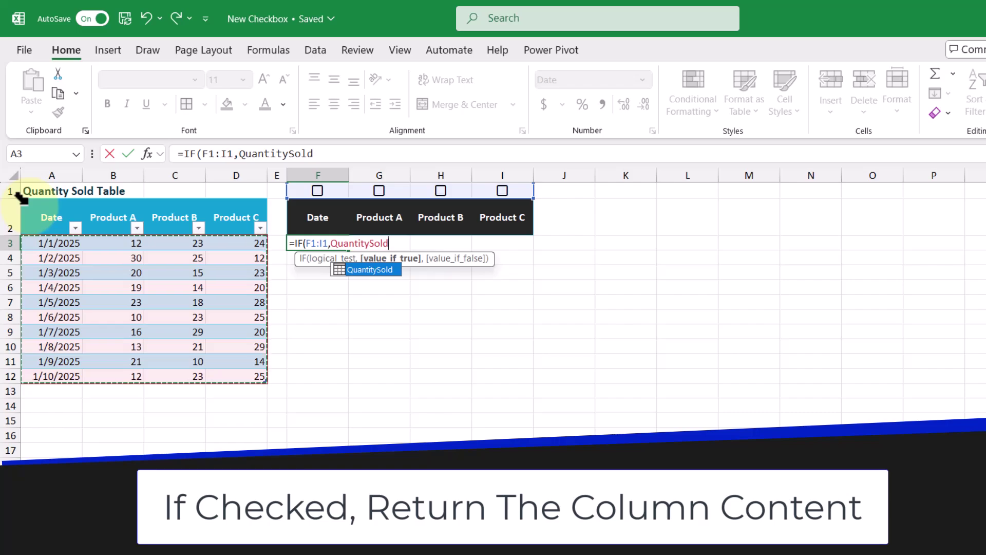
pyautogui.write(',')
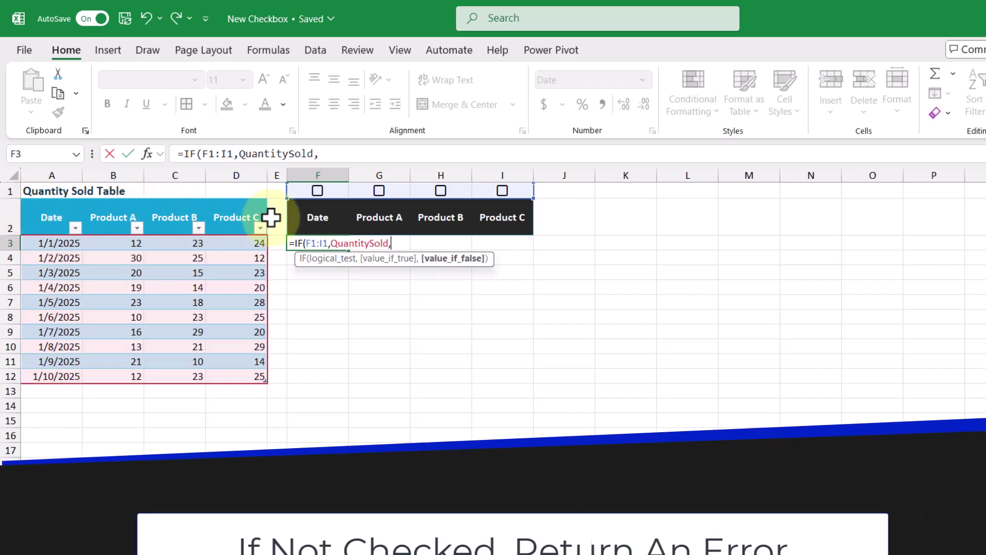
pyautogui.write('n')
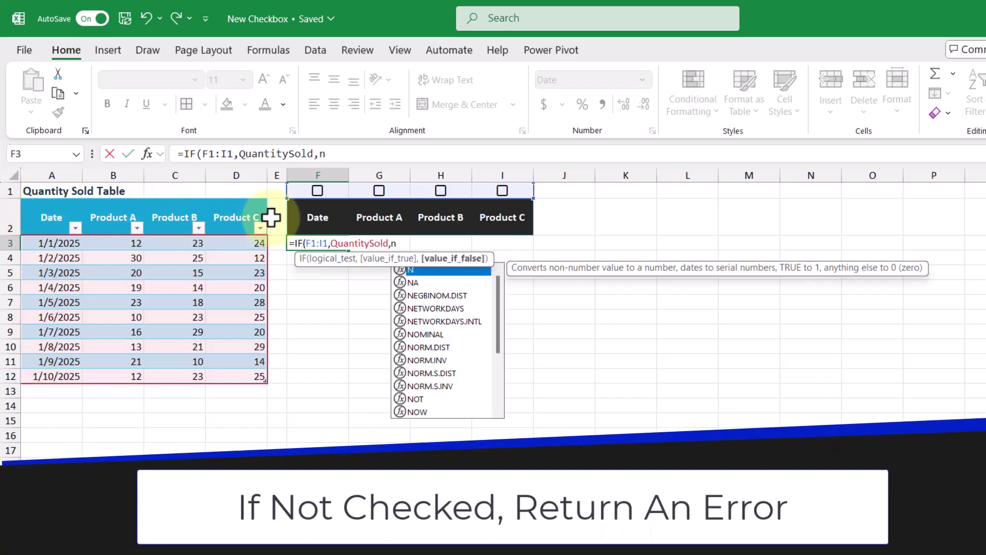
pyautogui.write('a()')
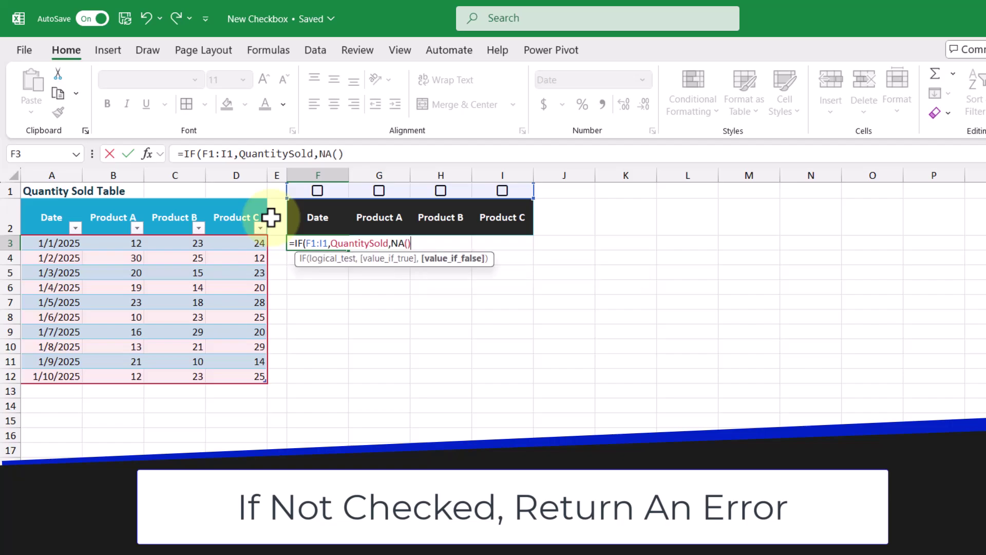
pyautogui.write(')')
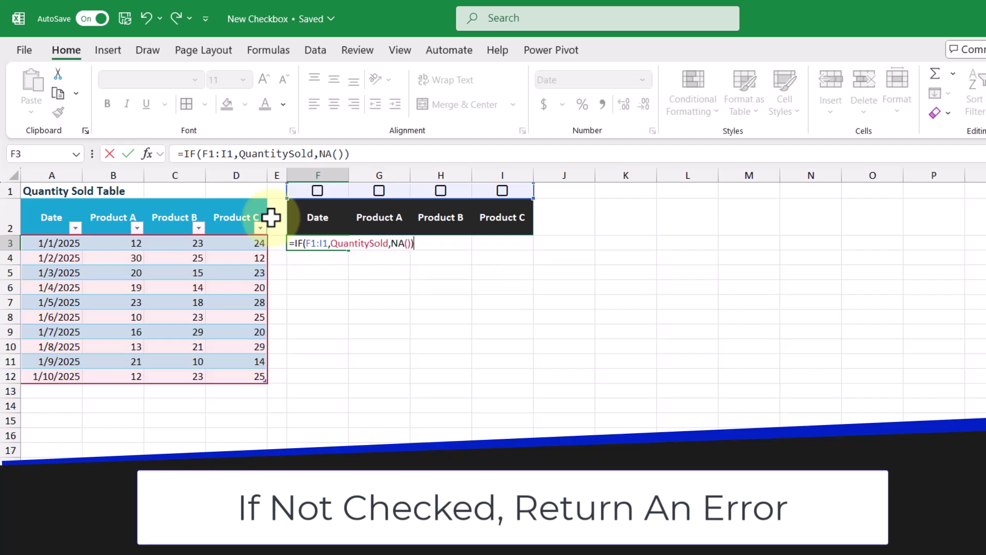
pyautogui.press('Return')
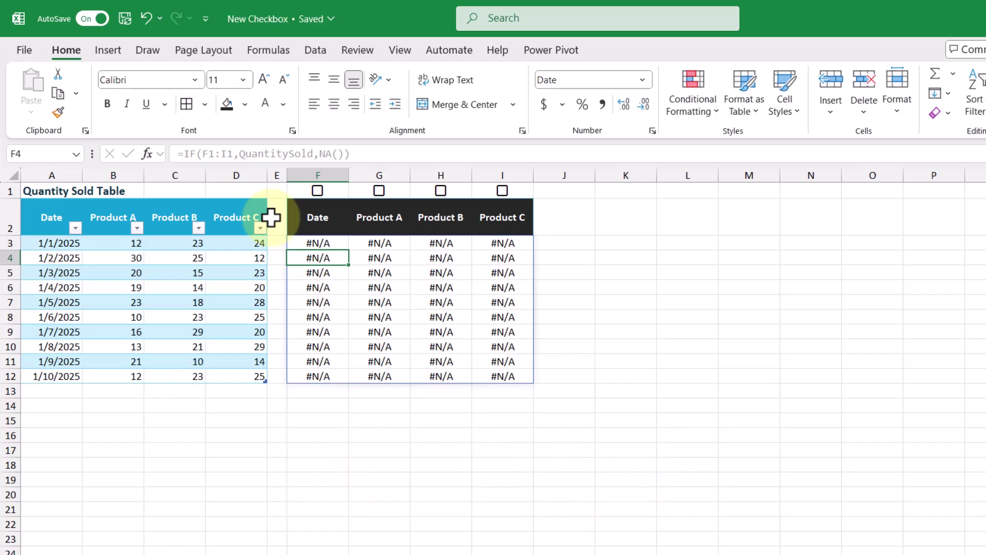
# Tick the F1, G1 and H1 checkboxes, then select G2:I12 for charting
pyautogui.click(317, 191)
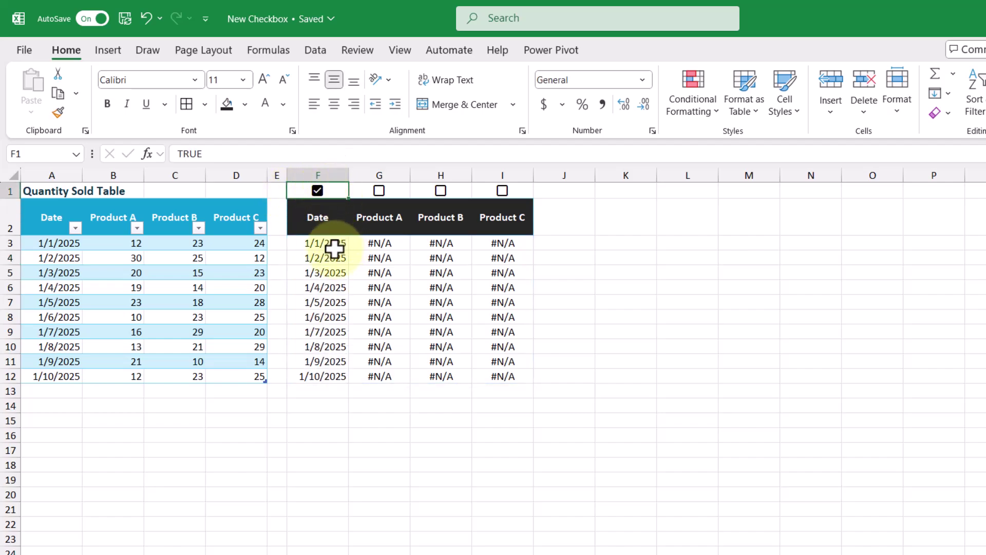
pyautogui.click(379, 192)
pyautogui.click(432, 190)
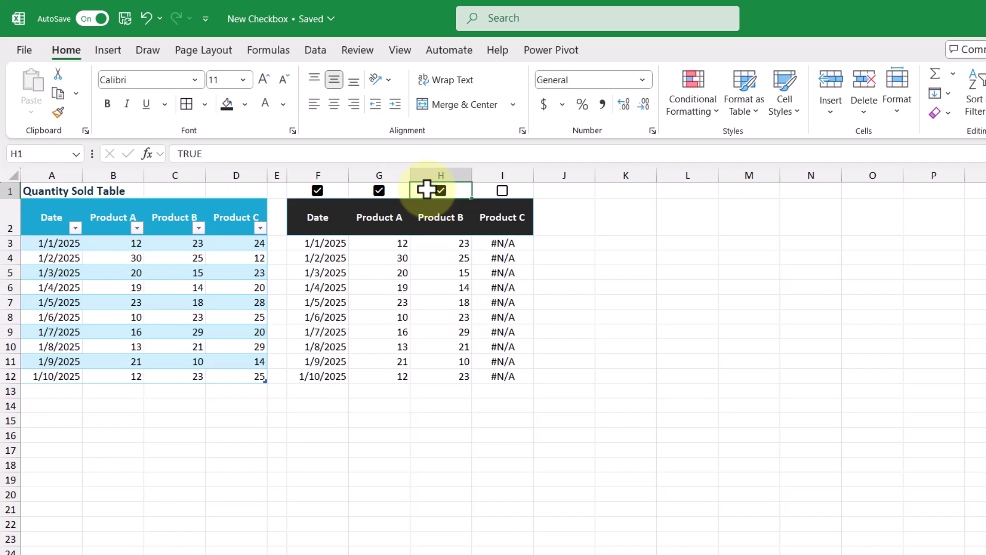
pyautogui.moveTo(375, 216); pyautogui.dragTo(511, 376)
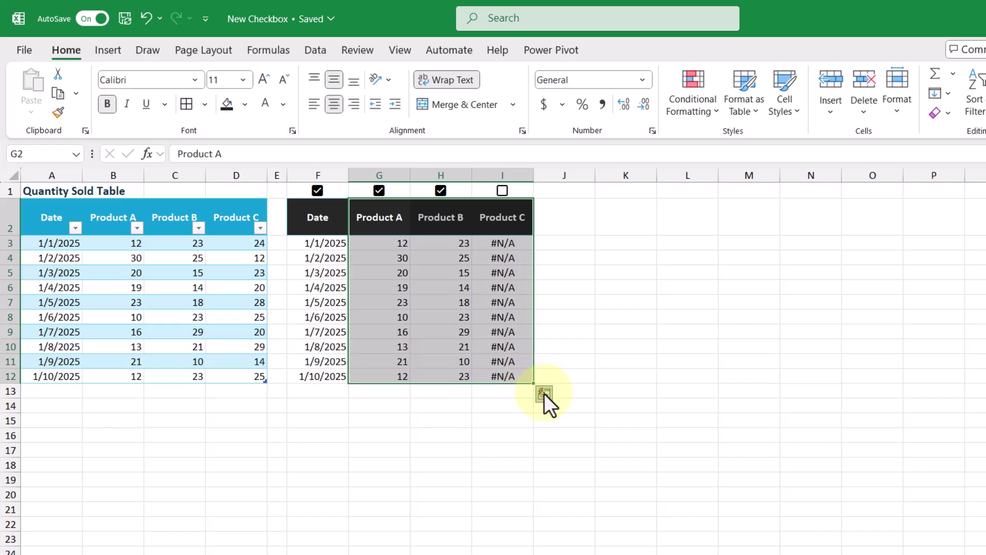
# Insert a Quick Analysis clustered column chart over J1:S25 and tick the Product C checkbox
pyautogui.click(544, 393)
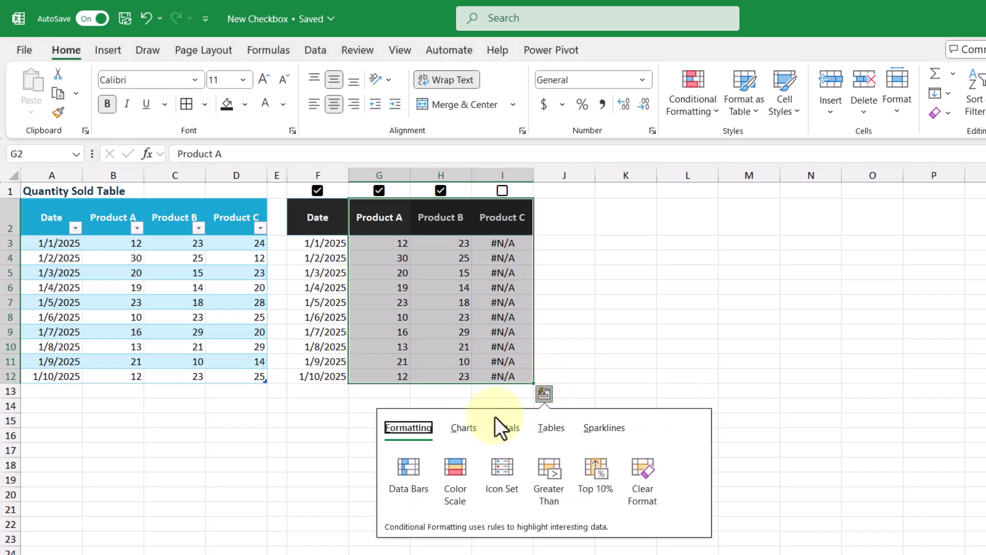
pyautogui.click(466, 428)
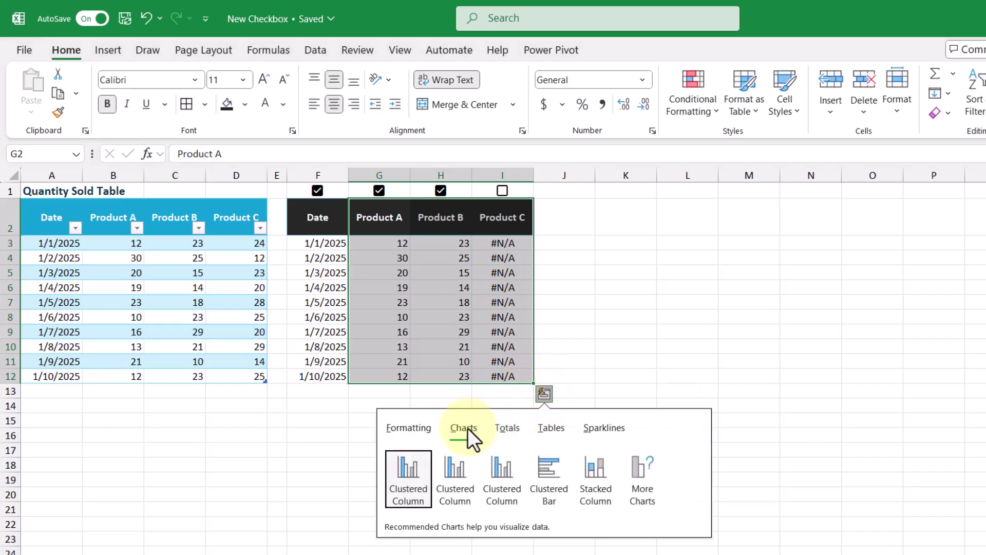
pyautogui.click(457, 476)
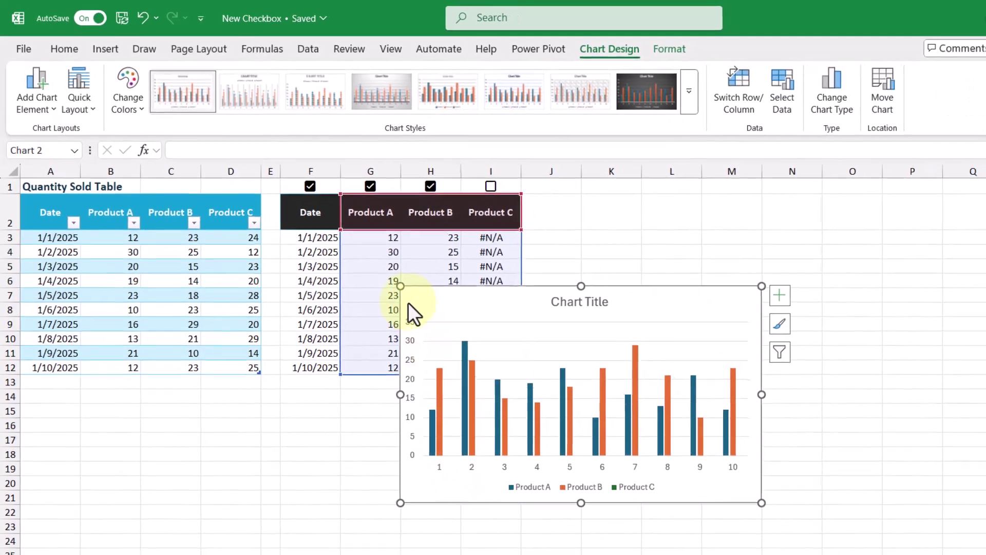
pyautogui.moveTo(408, 302); pyautogui.dragTo(562, 209)
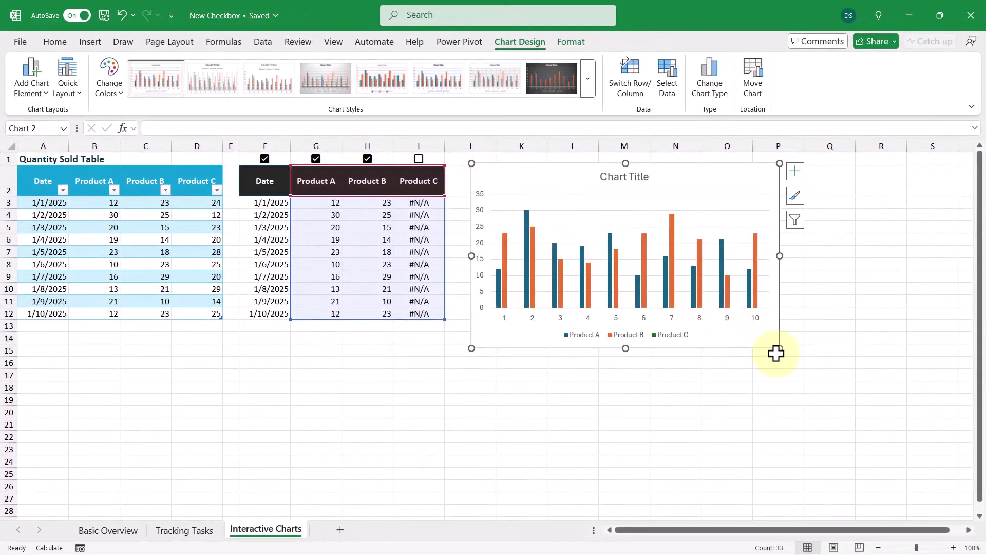
pyautogui.moveTo(780, 348); pyautogui.dragTo(931, 464)
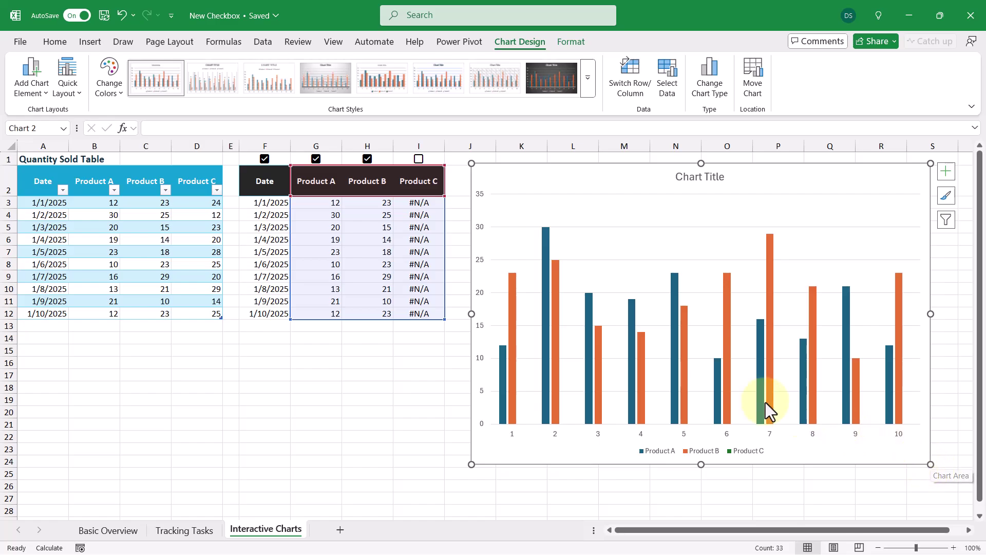
pyautogui.click(419, 161)
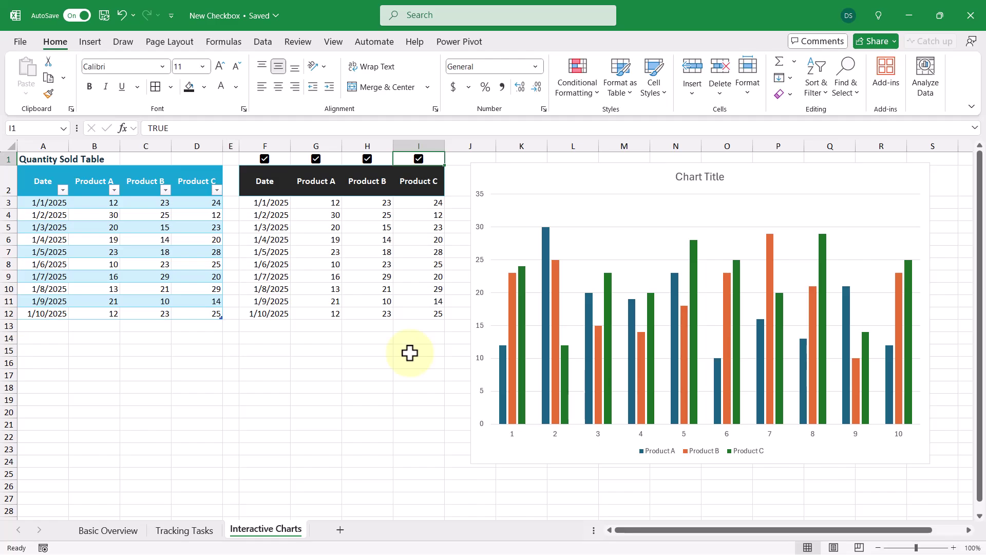
# Set the chart's horizontal axis labels to the F3:F12 dates via Select Data
pyautogui.rightClick(481, 211)
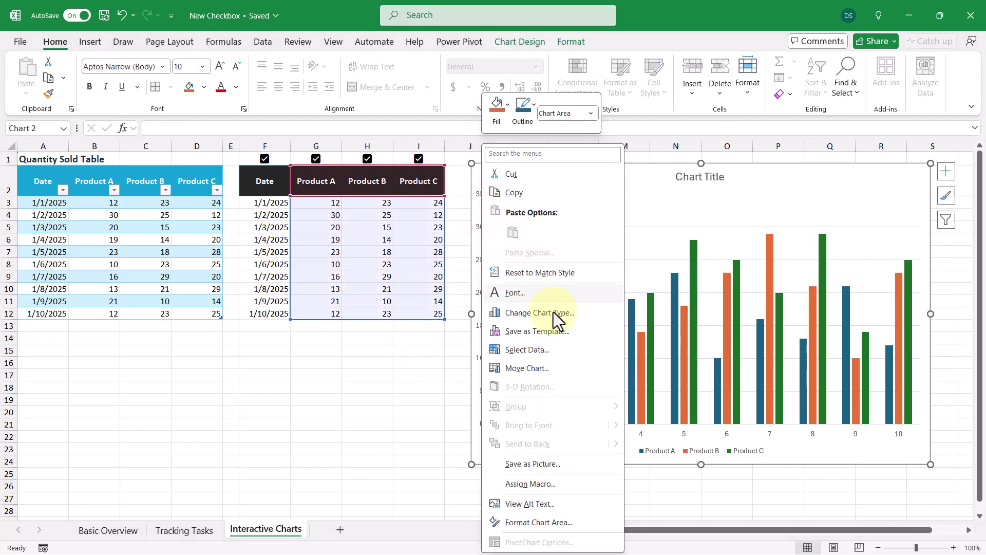
pyautogui.click(548, 350)
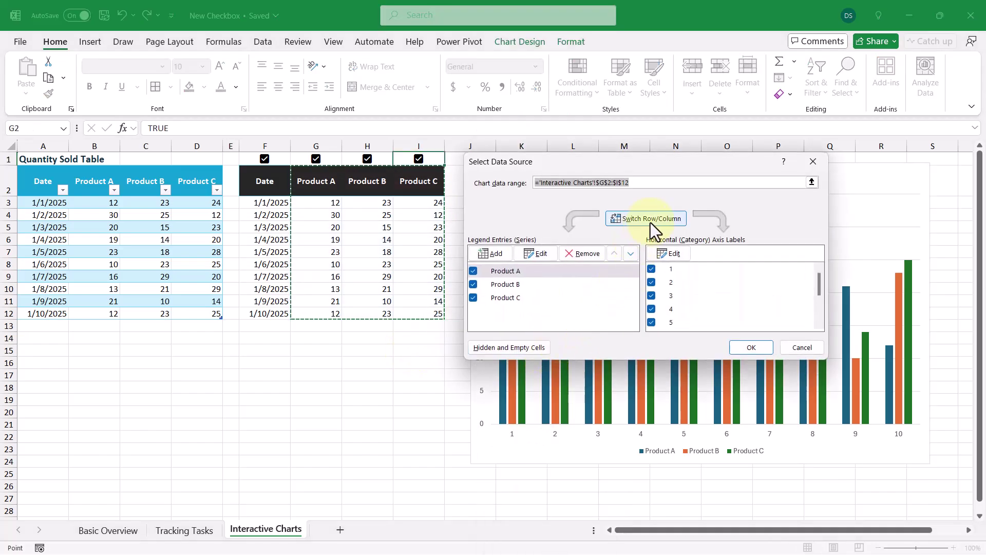
pyautogui.click(674, 253)
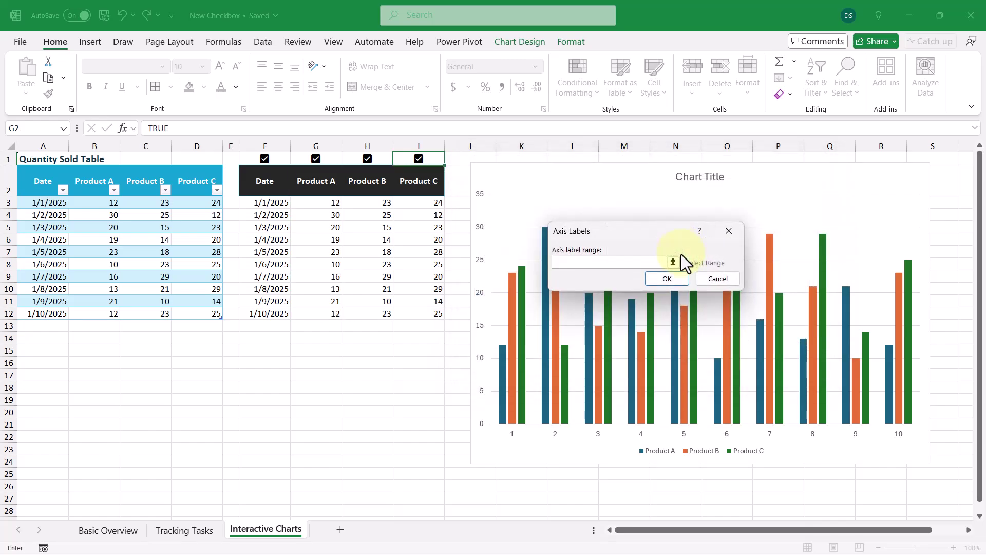
pyautogui.moveTo(271, 204); pyautogui.dragTo(271, 314)
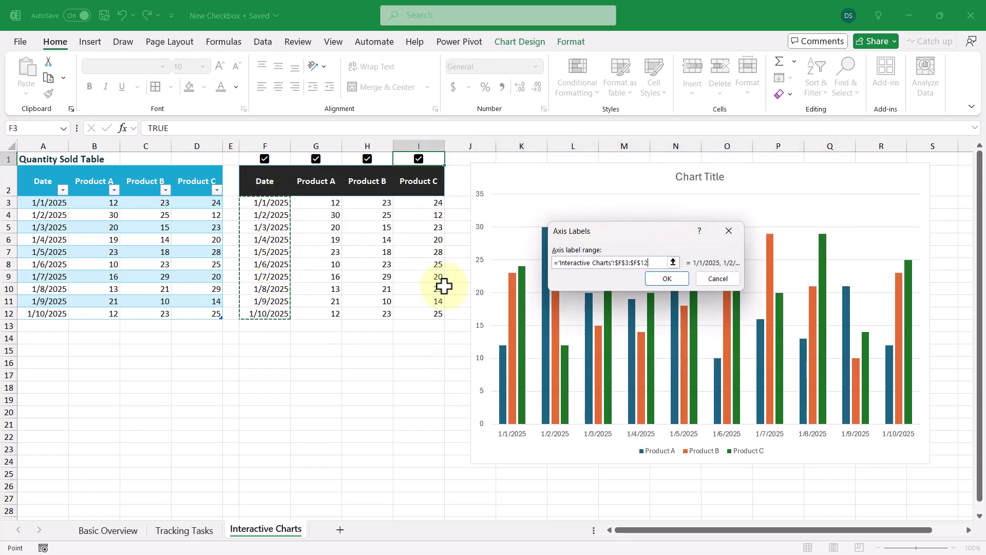
pyautogui.click(687, 281)
pyautogui.click(765, 351)
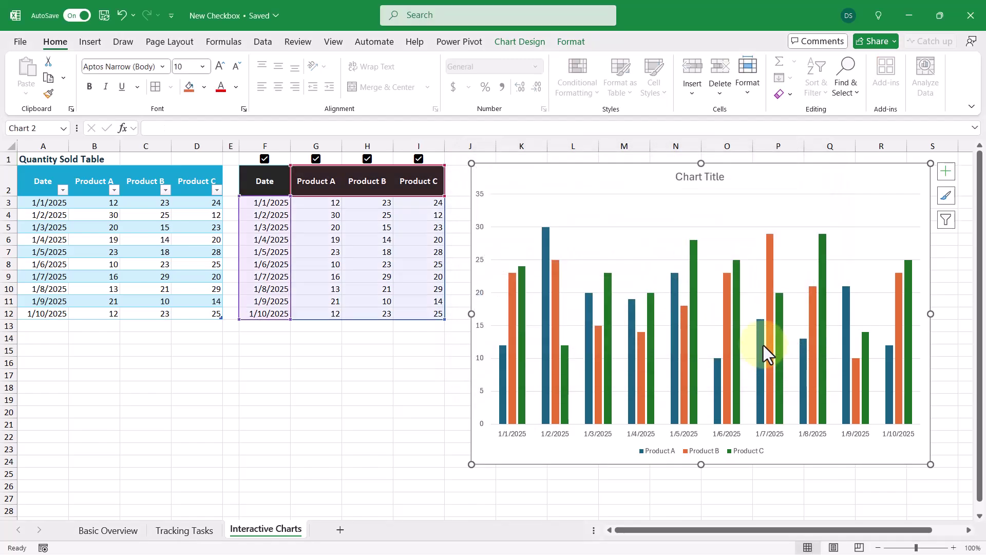
pyautogui.click(415, 345)
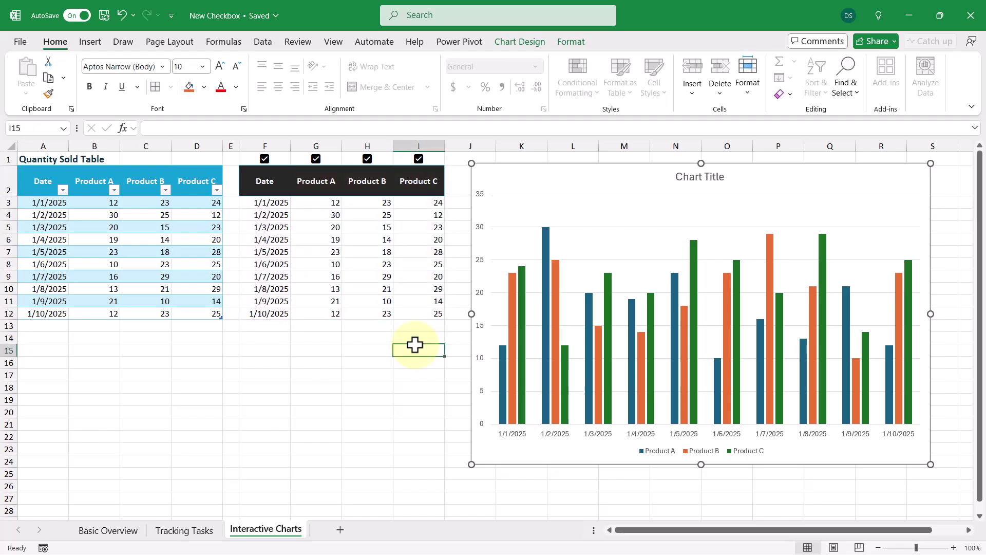
pyautogui.click(419, 159)
pyautogui.click(367, 160)
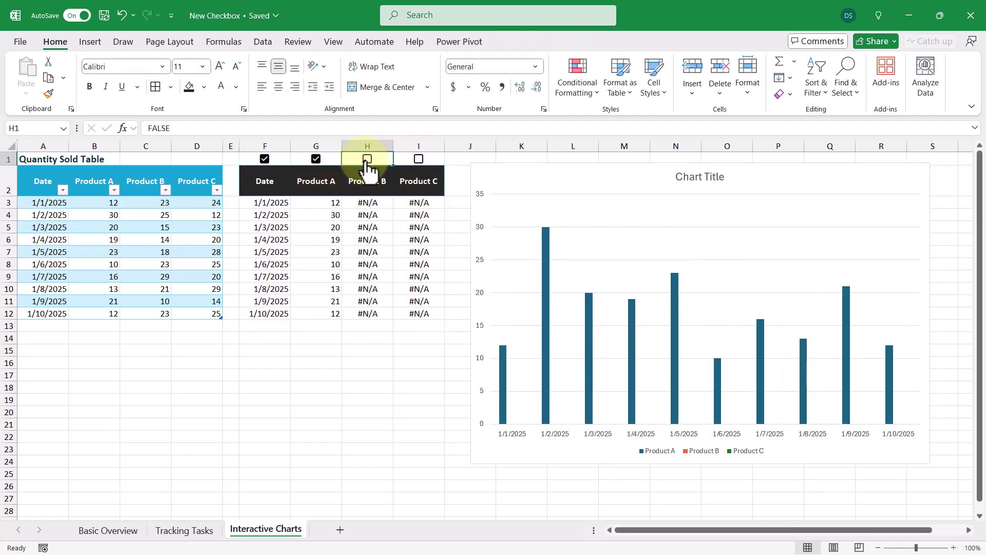
pyautogui.click(367, 159)
pyautogui.click(419, 159)
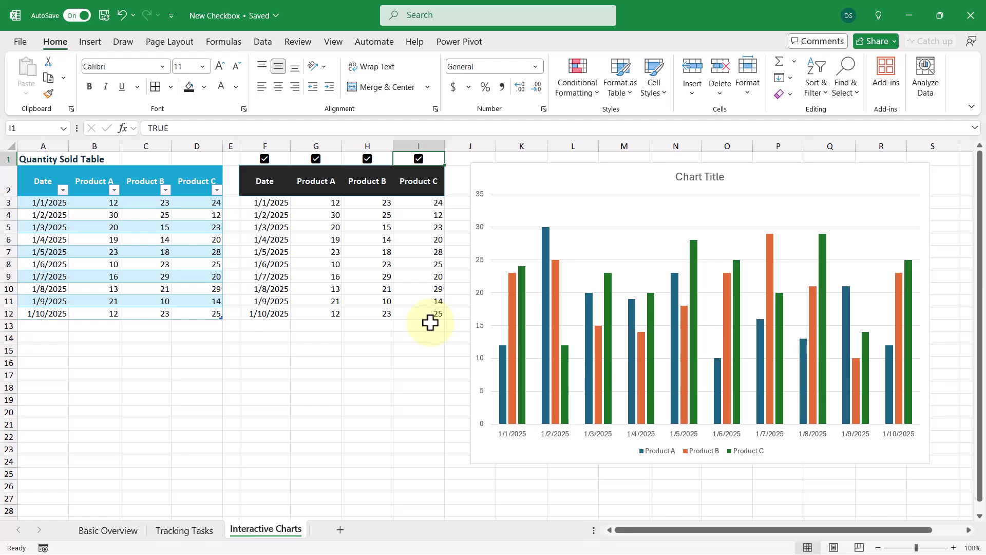
# Enter date 1/11 in A13 and copy the B12:D12 quantities (12, 23, 25) into row 13
pyautogui.hotkey('ctrl', 'Home')
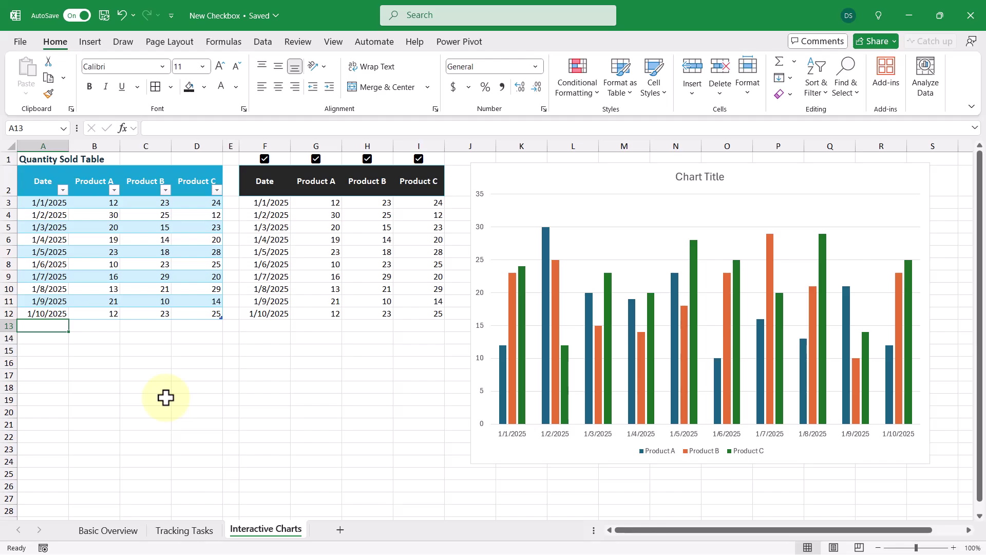
pyautogui.write('1/11/2025')
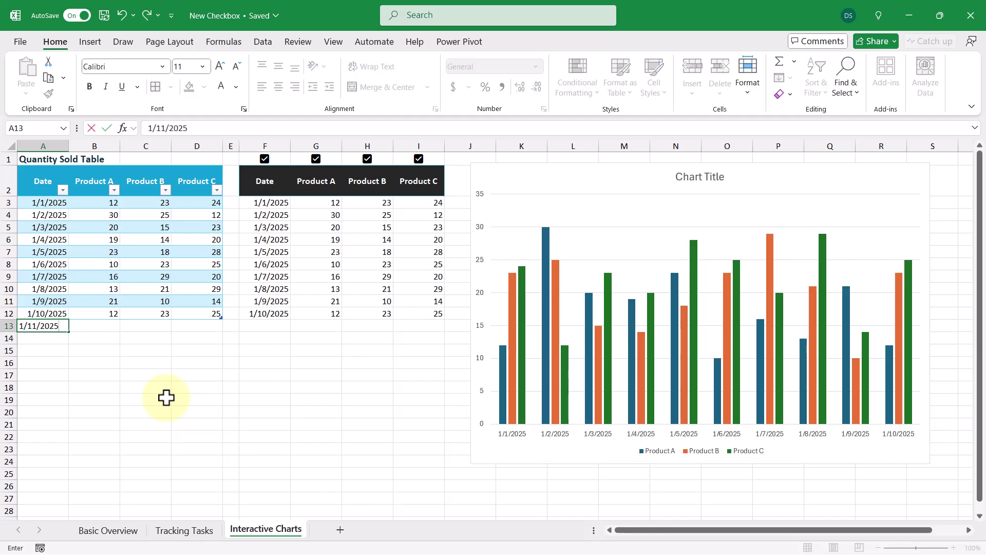
pyautogui.press('Return')
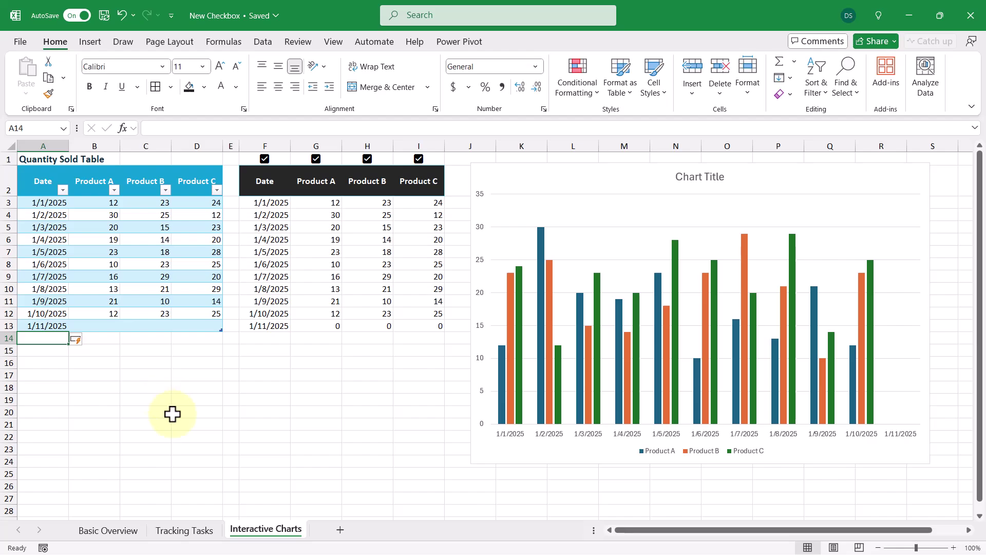
pyautogui.moveTo(108, 312); pyautogui.dragTo(187, 317)
pyautogui.hotkey('ctrl', 'c')
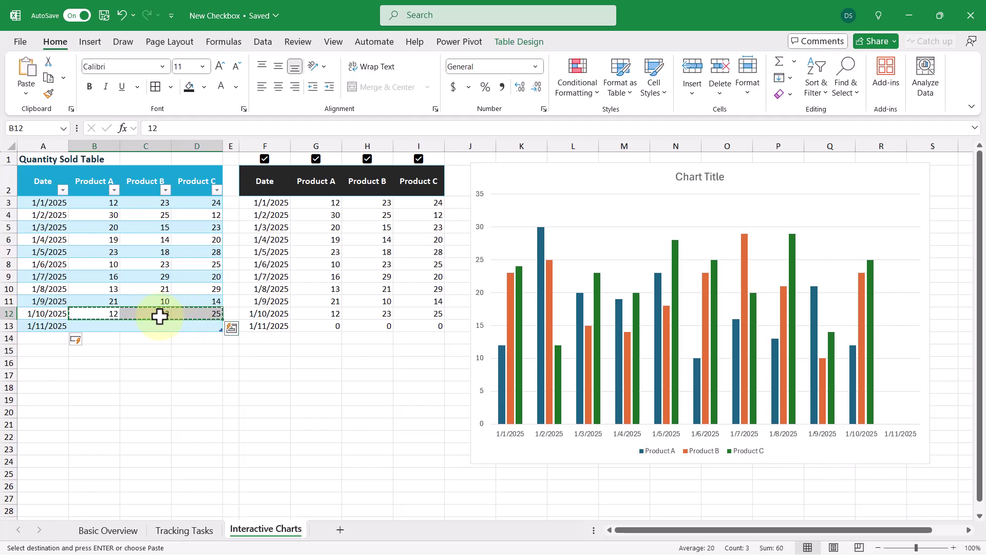
pyautogui.click(100, 326)
pyautogui.hotkey('ctrl', 'v')
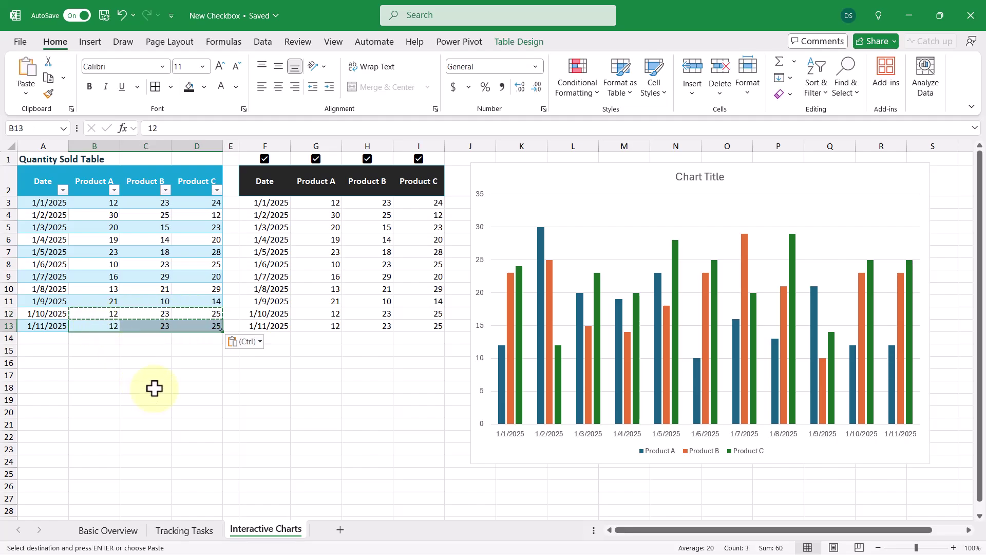